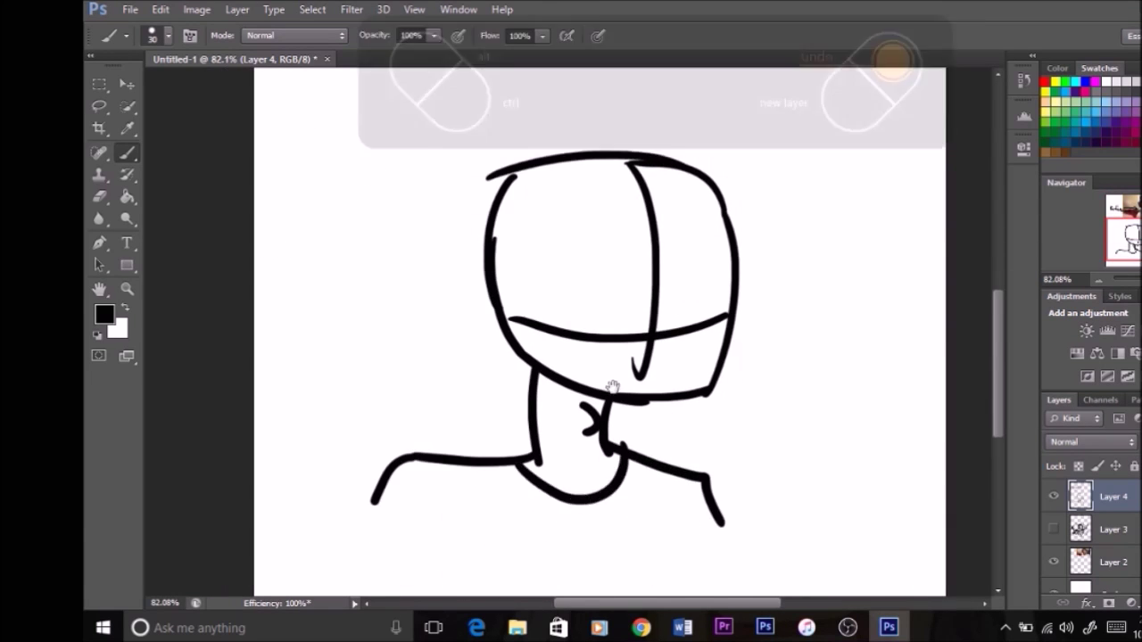
# Sketch an ear on the side of the head and a rounded triangular nose on the face's centre line
pyautogui.scroll(5, 553, 446)
pyautogui.moveTo(477, 331); pyautogui.dragTo(486, 384)
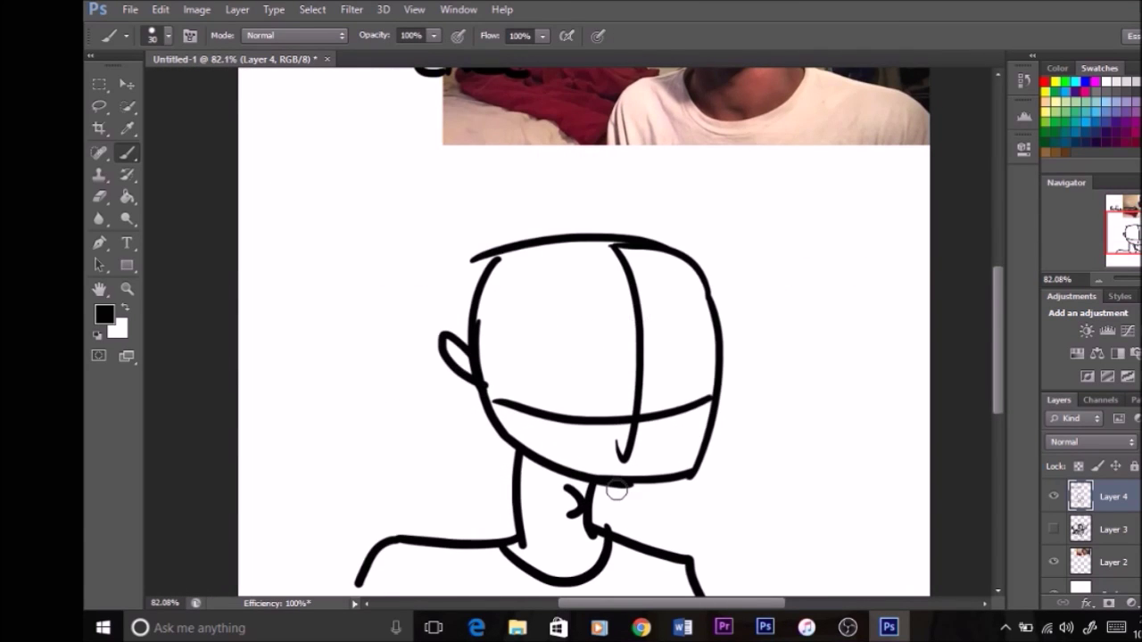
pyautogui.scroll(4, 505, 471)
pyautogui.scroll(-5, 505, 471)
pyautogui.moveTo(600, 356)
pyautogui.mouseDown()
pyautogui.moveTo(637, 338)
pyautogui.moveTo(624, 334)
pyautogui.mouseUp()
pyautogui.hotkey('ctrl', 'z')
# Move the reference photo on Layer 2 down beside the head sketch
pyautogui.scroll(5, 625, 335)
pyautogui.press('v')
pyautogui.click(1112, 562)
pyautogui.moveTo(660, 169); pyautogui.dragTo(764, 451)
pyautogui.scroll(-5, 764, 450)
# Erase the photo's background around the figure's hat and shoulders and shift the photo lower beside the sketch
pyautogui.press('e')
pyautogui.moveTo(613, 215)
pyautogui.mouseDown()
pyautogui.moveTo(604, 466)
pyautogui.moveTo(705, 464)
pyautogui.moveTo(785, 371)
pyautogui.mouseUp()
pyautogui.moveTo(719, 427); pyautogui.dragTo(754, 193)
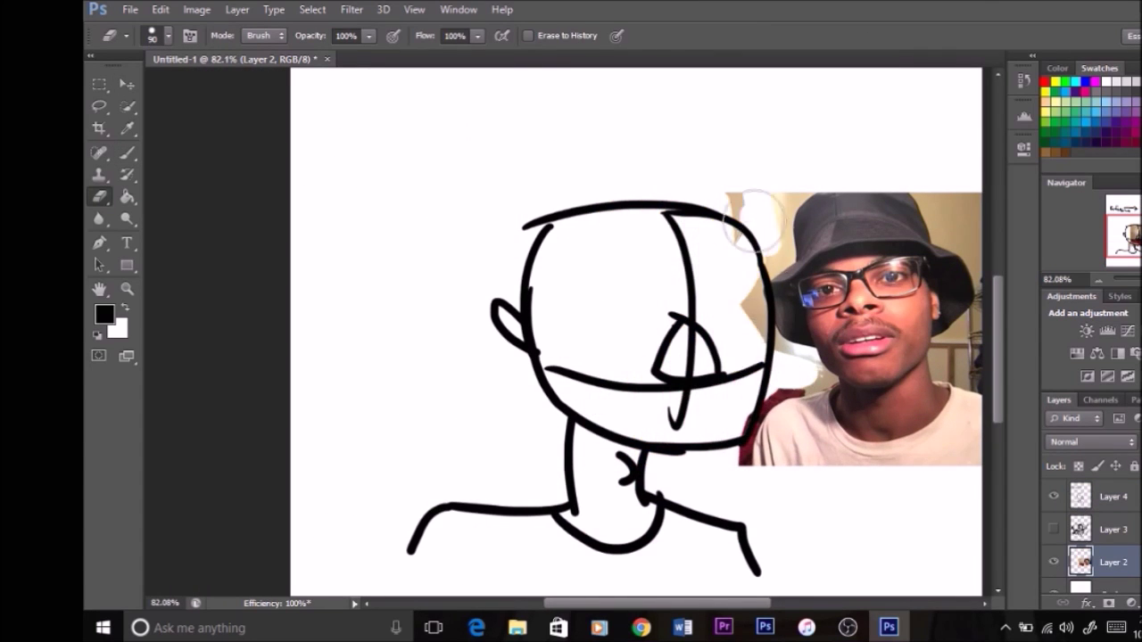
pyautogui.scroll(-3, 982, 304)
pyautogui.moveTo(926, 172)
pyautogui.mouseDown()
pyautogui.moveTo(981, 267)
pyautogui.moveTo(973, 401)
pyautogui.mouseUp()
pyautogui.press('v')
# Sketch two oval eyes and slanted eyebrows on Layer 4 with the size 30 brush
pyautogui.click(1113, 496)
pyautogui.press('z')
pyautogui.moveTo(678, 304); pyautogui.dragTo(713, 303)
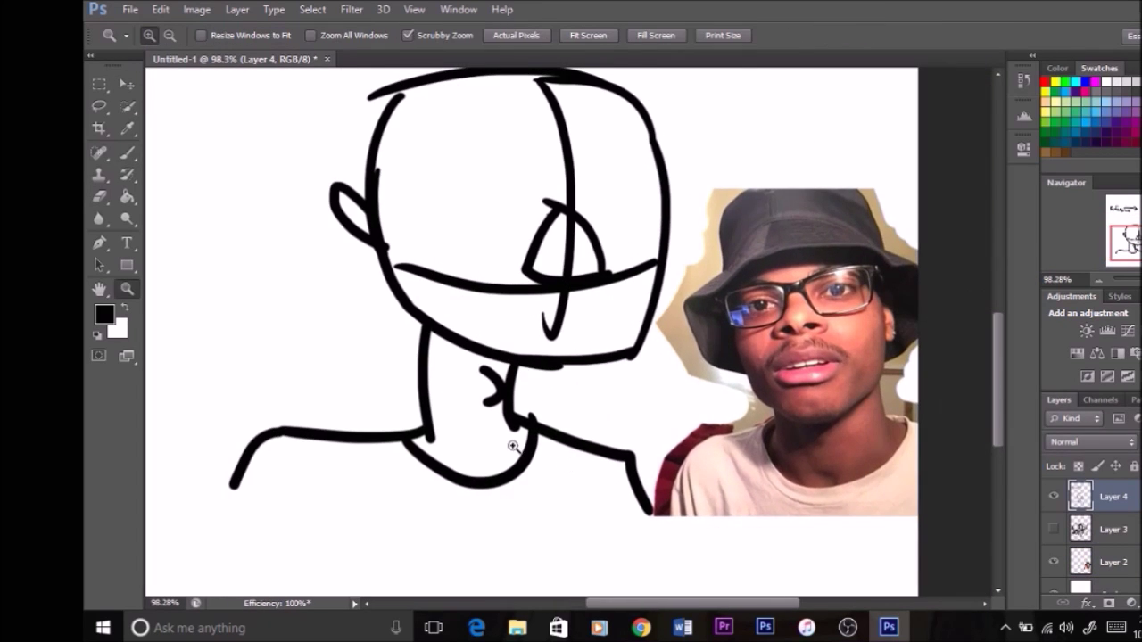
pyautogui.press('b')
pyautogui.scroll(1, 535, 268)
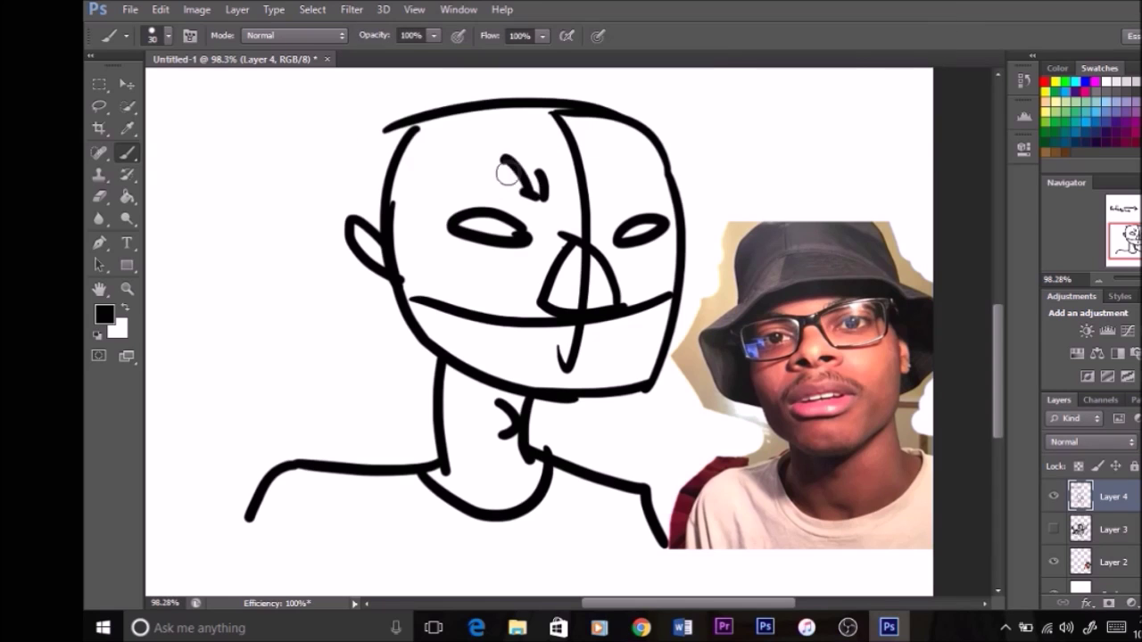
pyautogui.moveTo(522, 194); pyautogui.dragTo(434, 181)
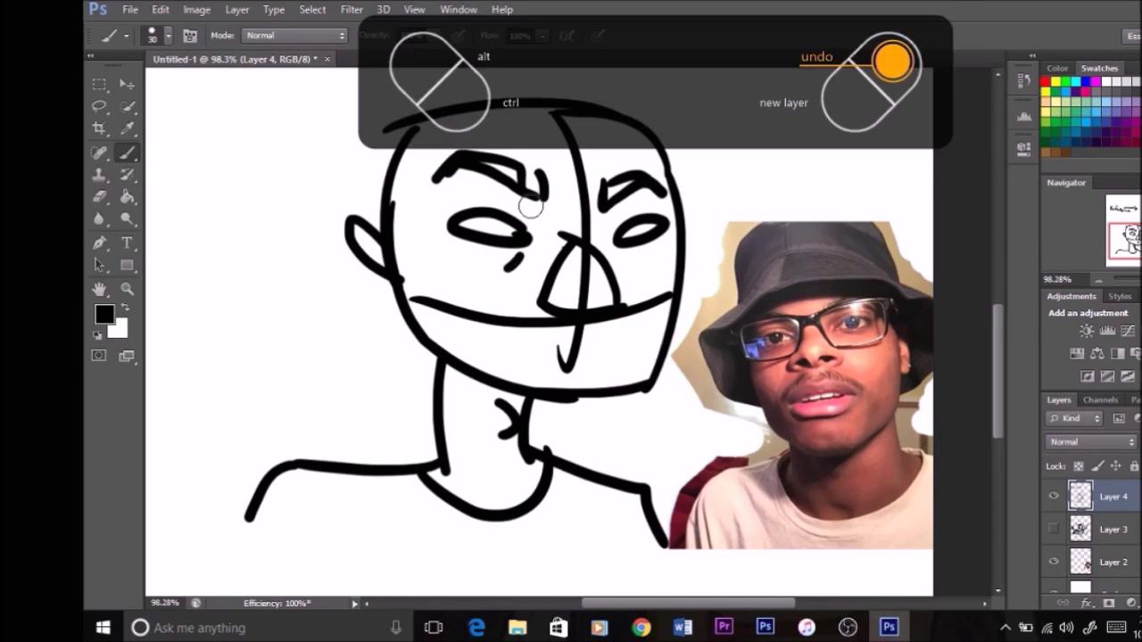
# Erase the guidelines below the nose and redraw both eyes as rounder shapes with small marks at their inner corners
pyautogui.press('e')
pyautogui.moveTo(406, 308); pyautogui.dragTo(656, 303)
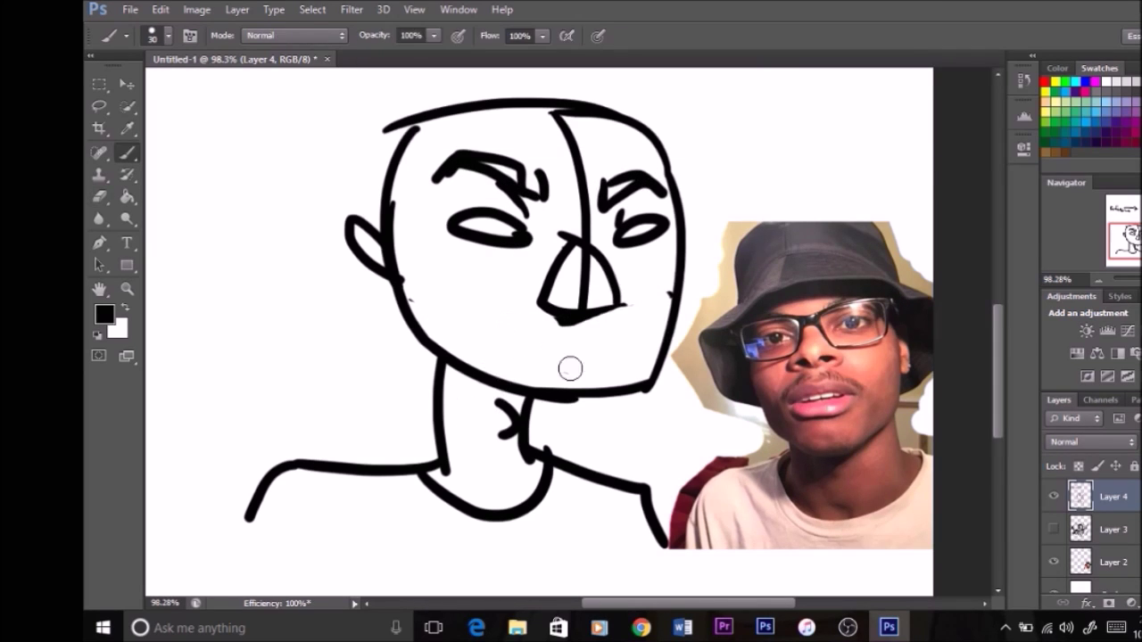
pyautogui.press('b')
pyautogui.moveTo(486, 207); pyautogui.dragTo(484, 210)
pyautogui.press('e')
pyautogui.moveTo(651, 231)
pyautogui.mouseDown()
pyautogui.moveTo(618, 236)
pyautogui.moveTo(655, 228)
pyautogui.moveTo(636, 219)
pyautogui.mouseUp()
pyautogui.press('b')
pyautogui.moveTo(519, 259); pyautogui.dragTo(522, 273)
pyautogui.moveTo(624, 259); pyautogui.dragTo(626, 270)
# Clean up the nose's base and sketch the nostrils, full lips and a short moustache
pyautogui.press('e')
pyautogui.moveTo(553, 321); pyautogui.dragTo(585, 323)
pyautogui.press('b')
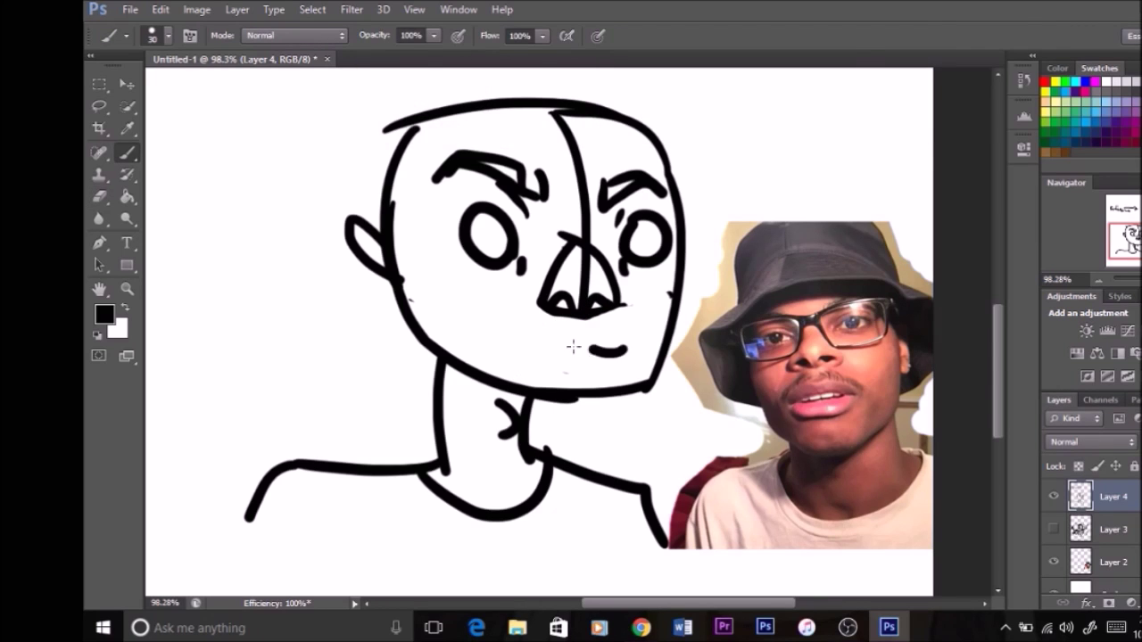
pyautogui.hotkey('ctrl', 'z')
pyautogui.moveTo(524, 345); pyautogui.dragTo(612, 357)
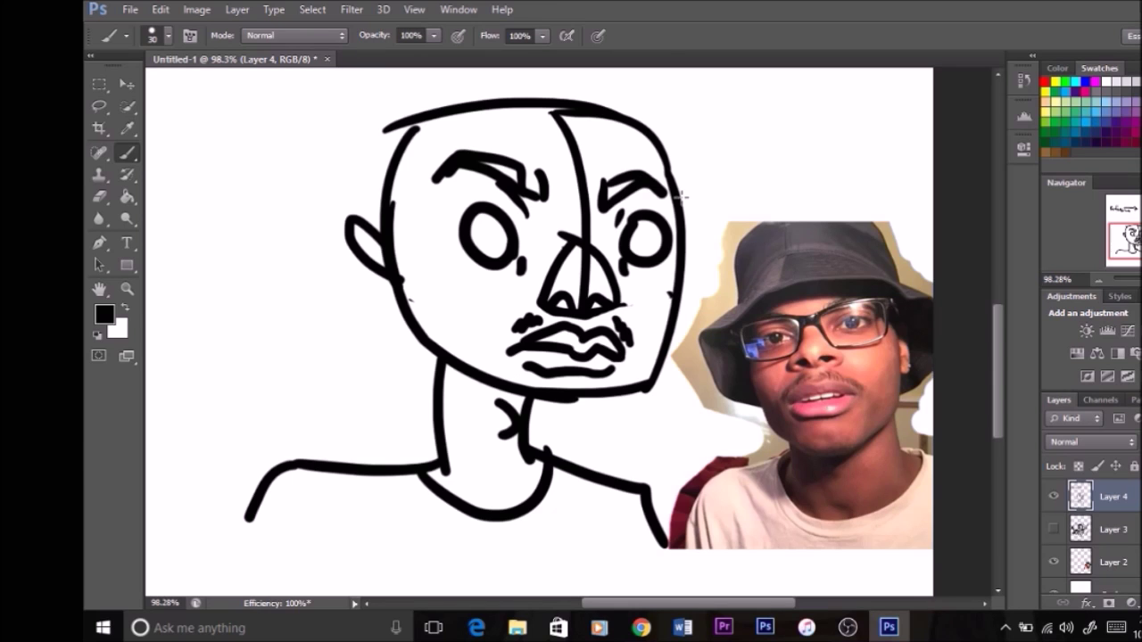
# Reshape the chin, add the sideburn, and start the hat brim's inner edge across the forehead
pyautogui.scroll(2, 601, 194)
pyautogui.scroll(-2, 535, 205)
pyautogui.click(521, 319)
pyautogui.moveTo(485, 219); pyautogui.dragTo(532, 189)
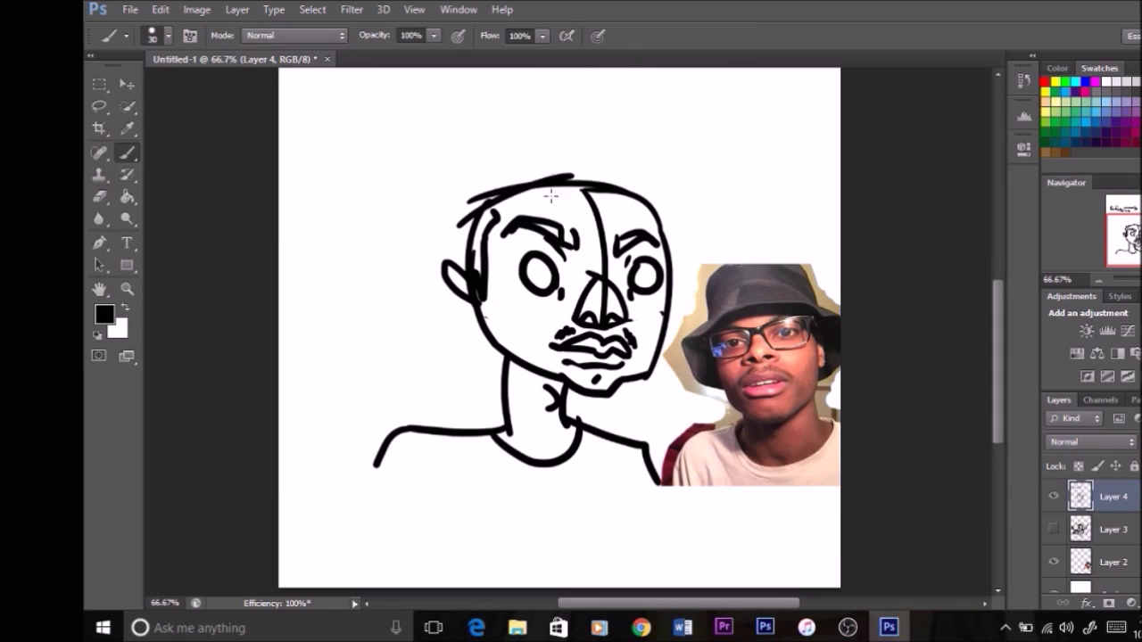
pyautogui.hotkey('ctrl', 'z')
pyautogui.moveTo(664, 214); pyautogui.dragTo(687, 301)
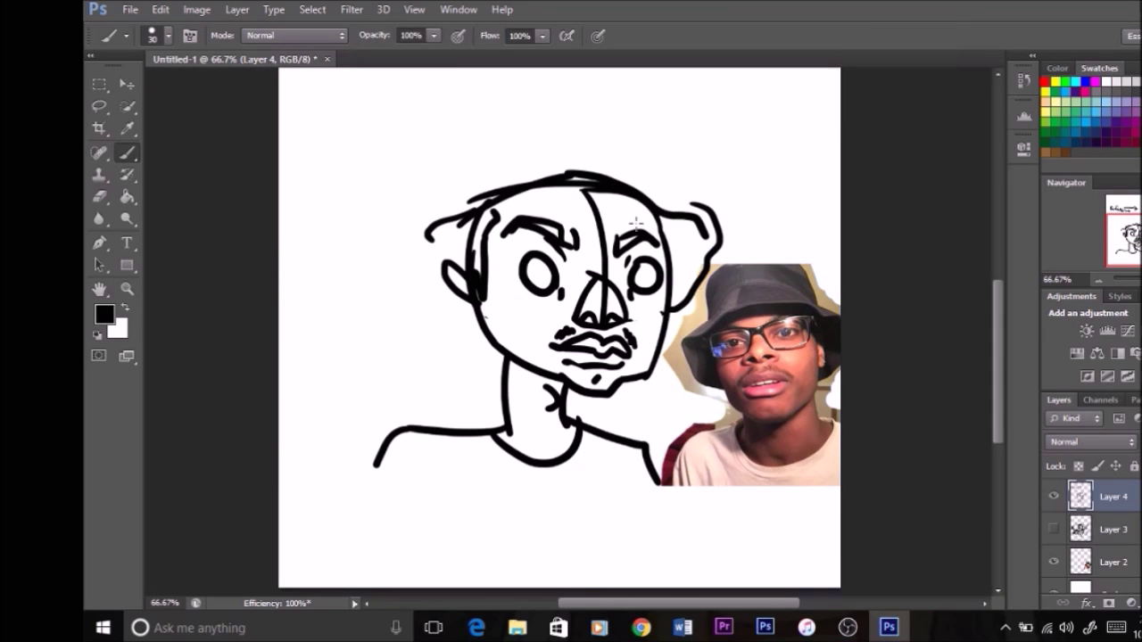
# Sketch the bucket hat's drooping outer brim and its crown above the head
pyautogui.moveTo(407, 293)
pyautogui.mouseDown()
pyautogui.moveTo(481, 332)
pyautogui.moveTo(409, 252)
pyautogui.moveTo(421, 212)
pyautogui.moveTo(345, 267)
pyautogui.mouseUp()
pyautogui.hotkey('ctrl', 'z')
pyautogui.hotkey('ctrl', 'z')
pyautogui.moveTo(451, 211); pyautogui.dragTo(394, 294)
pyautogui.moveTo(687, 250); pyautogui.dragTo(636, 220)
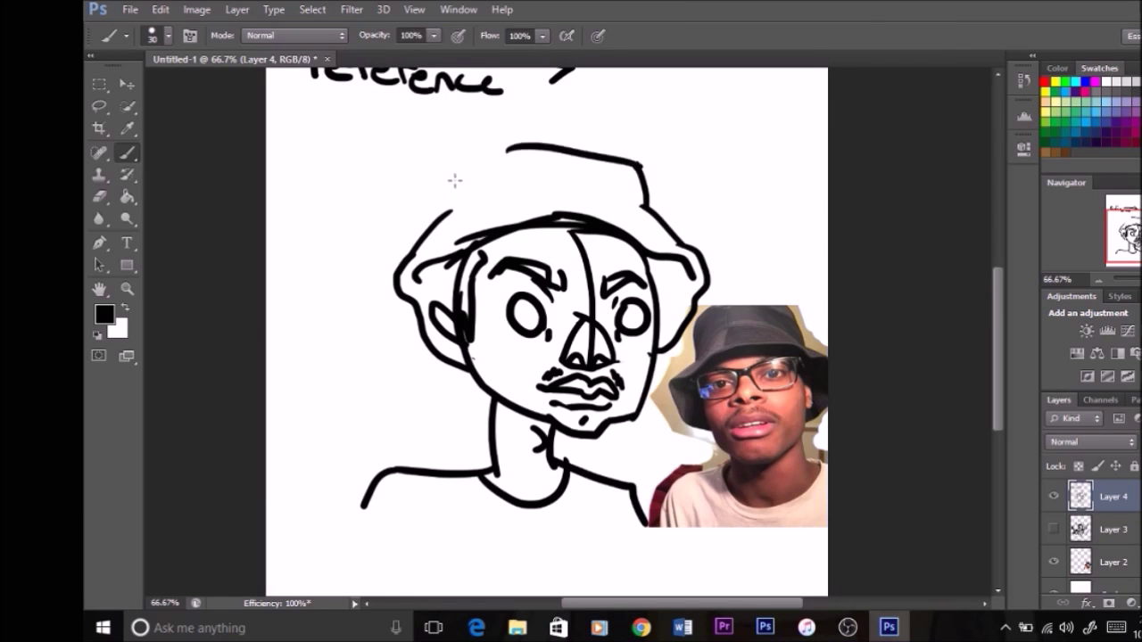
pyautogui.hotkey('ctrl', 'z')
pyautogui.moveTo(450, 212); pyautogui.dragTo(509, 148)
pyautogui.moveTo(539, 324); pyautogui.dragTo(512, 239)
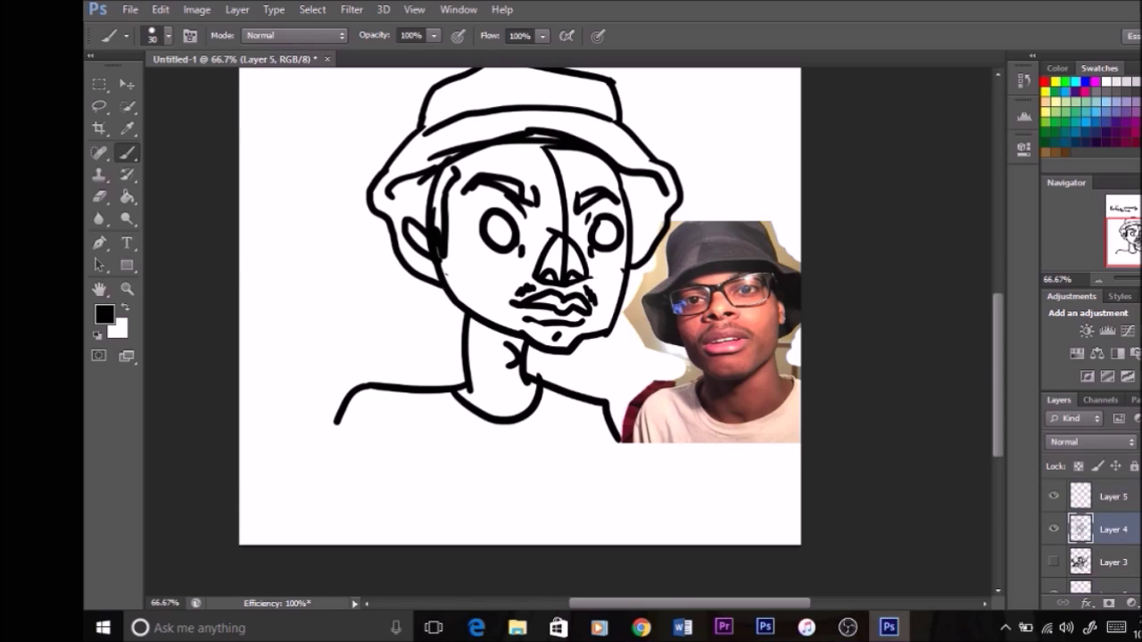
# Add a new layer above the rough sketch and fade the sketch on Layer 4 for tracing
pyautogui.hotkey('ctrl', 'shift', 'n')
pyautogui.press('z')
pyautogui.moveTo(506, 242); pyautogui.dragTo(703, 265)
pyautogui.press('z')
pyautogui.moveTo(607, 312); pyautogui.dragTo(606, 288)
# Ink the left eye's outline on Layer 5 with a size 15 black brush and add a short crease beneath it
pyautogui.press('b')
pyautogui.moveTo(500, 375); pyautogui.dragTo(567, 364)
pyautogui.hotkey('ctrl', 'z')
pyautogui.moveTo(469, 280)
pyautogui.mouseDown()
pyautogui.moveTo(567, 367)
pyautogui.moveTo(486, 268)
pyautogui.mouseUp()
pyautogui.hotkey('ctrl', 'z')
pyautogui.hotkey('ctrl', 'z')
pyautogui.moveTo(571, 368); pyautogui.dragTo(449, 370)
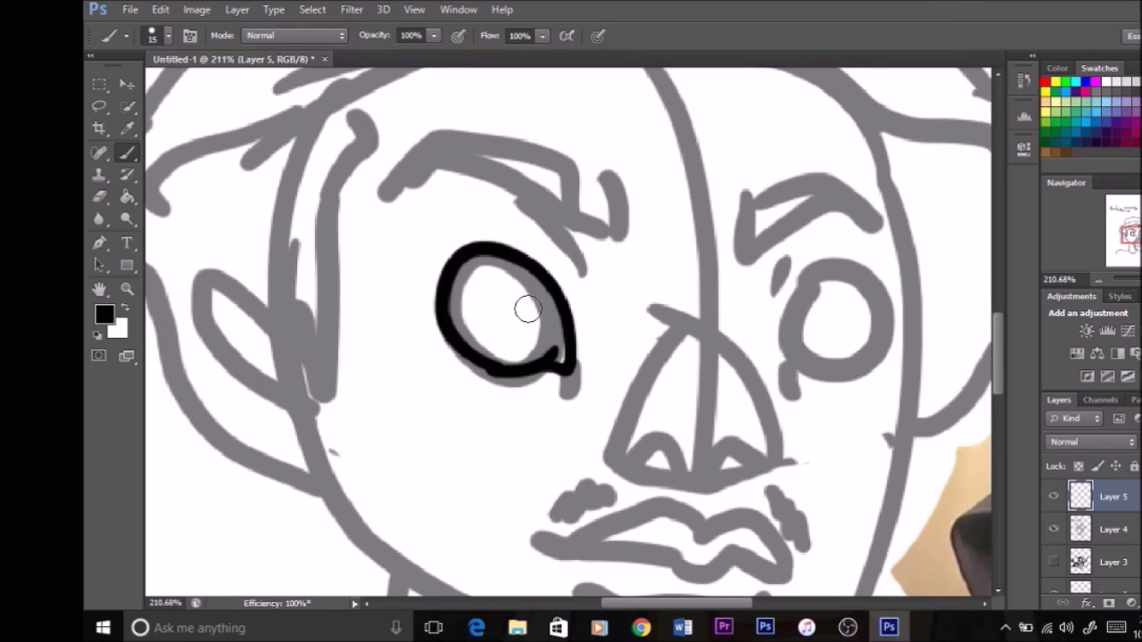
pyautogui.moveTo(528, 309); pyautogui.dragTo(541, 350)
pyautogui.moveTo(578, 431); pyautogui.dragTo(555, 442)
# Ink the left eyebrow and the crease lines between it and the nose bridge
pyautogui.moveTo(602, 342)
pyautogui.mouseDown()
pyautogui.moveTo(476, 242)
pyautogui.moveTo(575, 275)
pyautogui.mouseUp()
pyautogui.hotkey('ctrl', 'z')
pyautogui.moveTo(625, 213)
pyautogui.mouseDown()
pyautogui.moveTo(636, 272)
pyautogui.moveTo(468, 234)
pyautogui.mouseUp()
pyautogui.hotkey('ctrl', 'z')
pyautogui.moveTo(616, 259); pyautogui.dragTo(404, 234)
# Ink the nose with its nostrils, wings and bridge line, plus a short philtrum mark above the lips
pyautogui.moveTo(768, 469); pyautogui.dragTo(585, 358)
pyautogui.moveTo(546, 304)
pyautogui.mouseDown()
pyautogui.moveTo(591, 366)
pyautogui.moveTo(572, 309)
pyautogui.moveTo(588, 295)
pyautogui.moveTo(591, 337)
pyautogui.mouseUp()
pyautogui.hotkey('ctrl', 'z')
pyautogui.hotkey('ctrl', 'z')
pyautogui.moveTo(446, 332); pyautogui.dragTo(547, 349)
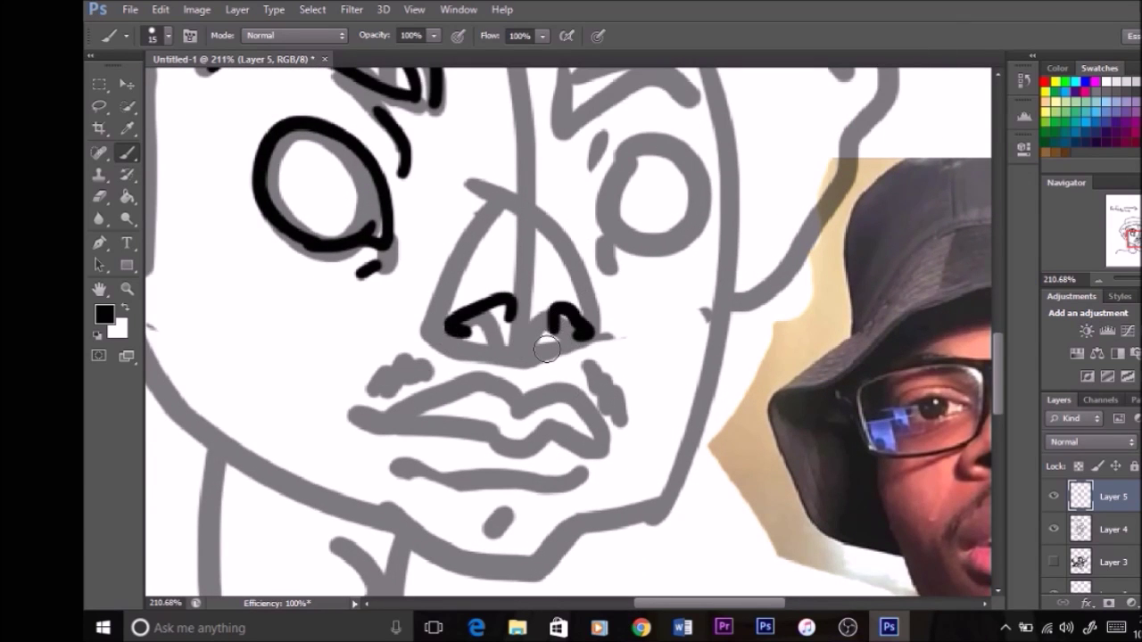
pyautogui.hotkey('ctrl', 'z')
pyautogui.moveTo(555, 297)
pyautogui.mouseDown()
pyautogui.moveTo(471, 348)
pyautogui.moveTo(434, 346)
pyautogui.moveTo(553, 312)
pyautogui.moveTo(544, 269)
pyautogui.moveTo(589, 296)
pyautogui.moveTo(525, 223)
pyautogui.moveTo(594, 299)
pyautogui.mouseUp()
pyautogui.hotkey('ctrl', 'z')
pyautogui.hotkey('ctrl', 'z')
pyautogui.moveTo(580, 402)
pyautogui.mouseDown()
pyautogui.moveTo(571, 285)
pyautogui.moveTo(524, 281)
pyautogui.mouseUp()
pyautogui.moveTo(498, 267); pyautogui.dragTo(503, 290)
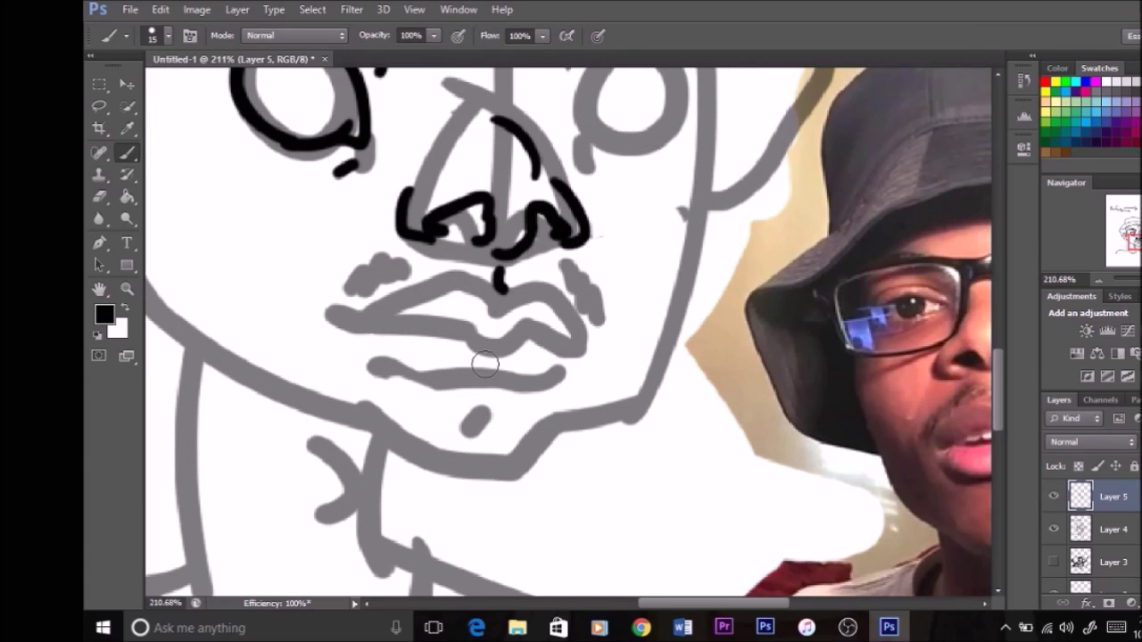
pyautogui.hotkey('ctrl', 'z')
# Ink the upper and lower lips with the mouth opening and hatch the moustache above them
pyautogui.moveTo(377, 321); pyautogui.dragTo(568, 334)
pyautogui.moveTo(489, 357); pyautogui.dragTo(571, 401)
pyautogui.hotkey('ctrl', 'z')
pyautogui.moveTo(345, 318); pyautogui.dragTo(366, 346)
pyautogui.moveTo(592, 337); pyautogui.dragTo(575, 362)
pyautogui.moveTo(385, 366); pyautogui.dragTo(546, 394)
pyautogui.moveTo(564, 323)
pyautogui.mouseDown()
pyautogui.moveTo(580, 366)
pyautogui.moveTo(508, 317)
pyautogui.moveTo(427, 328)
pyautogui.moveTo(365, 356)
pyautogui.mouseUp()
pyautogui.moveTo(568, 410); pyautogui.dragTo(611, 407)
pyautogui.moveTo(499, 361); pyautogui.dragTo(556, 381)
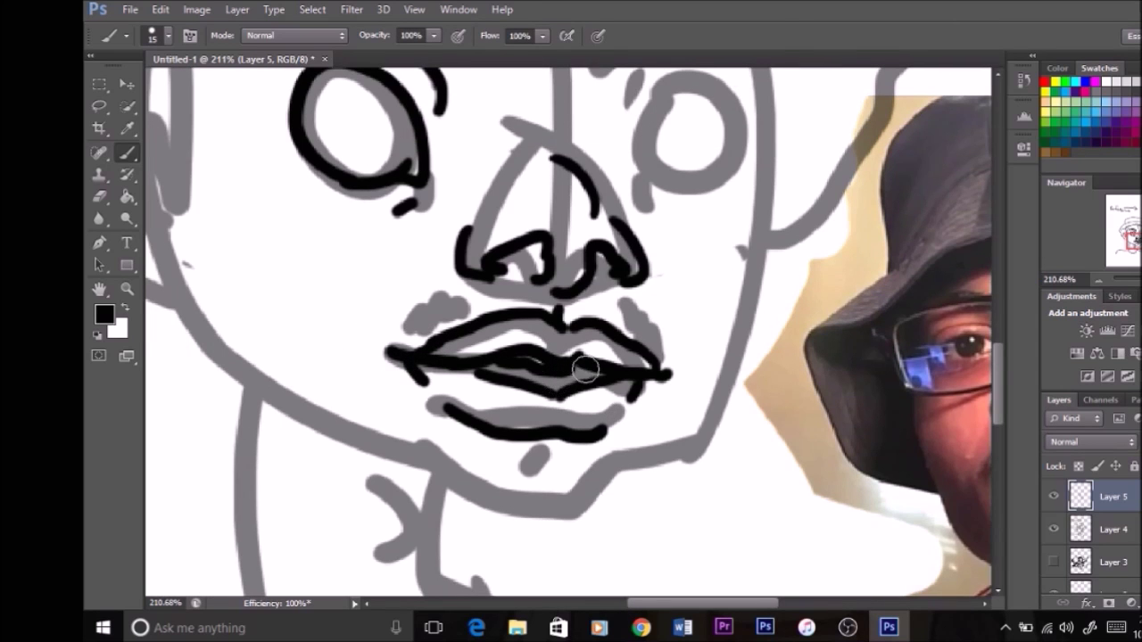
pyautogui.scroll(1, 556, 381)
pyautogui.hscroll(-3, 535, 366)
pyautogui.scroll(-3, 625, 402)
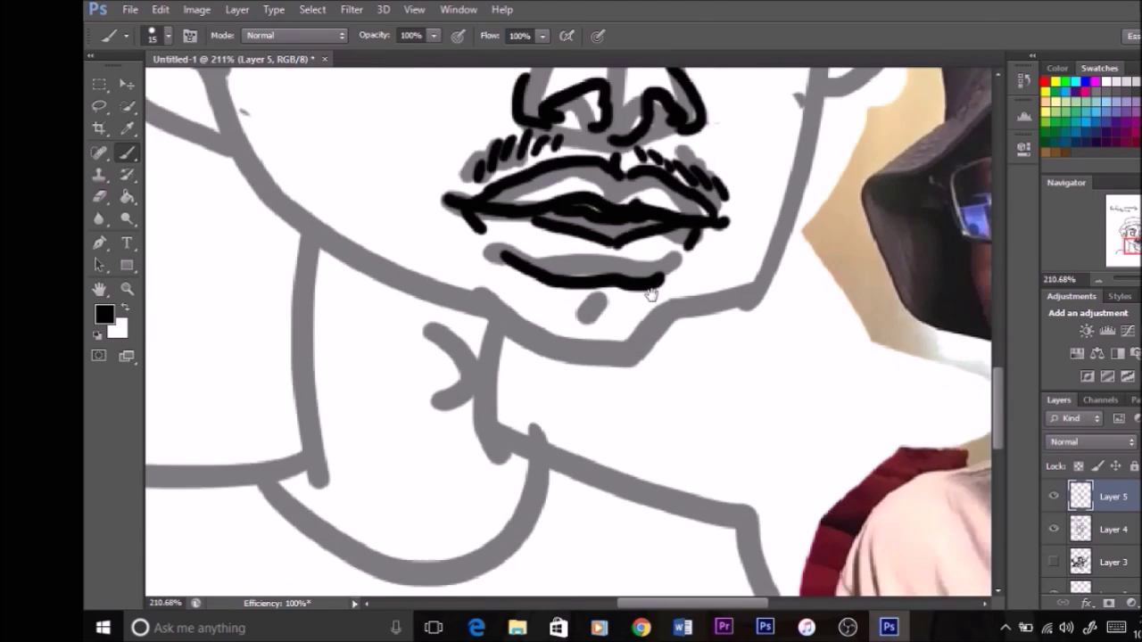
# Ink the right eyebrow, the right eye's outline and the small mark on the chin
pyautogui.scroll(6, 643, 313)
pyautogui.hscroll(2, 607, 250)
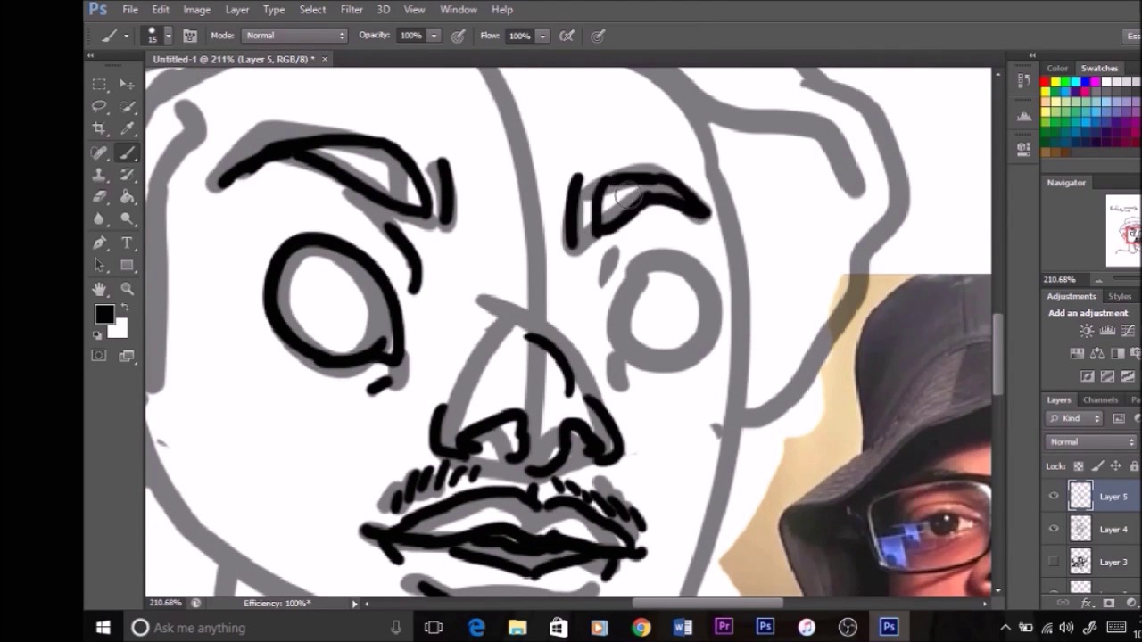
pyautogui.scroll(-2, 628, 195)
pyautogui.hscroll(1, 649, 295)
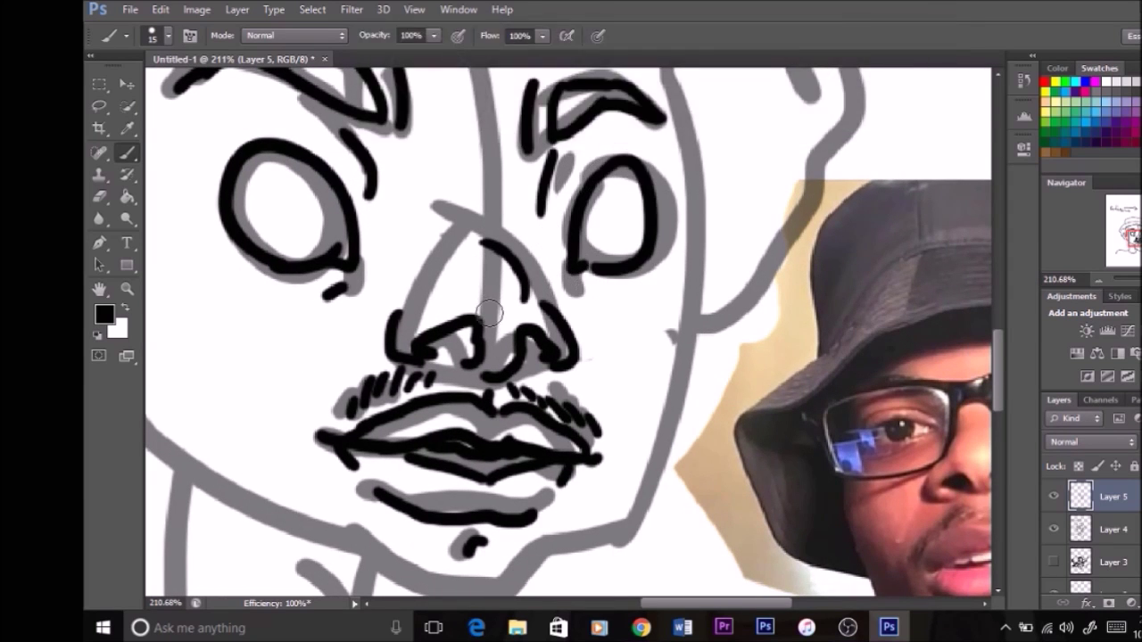
# Redraw the right eye with a pointed outer corner and add oval pupils to both eyes
pyautogui.hscroll(-5, 712, 438)
pyautogui.scroll(1, 712, 438)
pyautogui.hotkey('ctrl', 'z')
pyautogui.moveTo(500, 192); pyautogui.dragTo(497, 193)
pyautogui.click(829, 212)
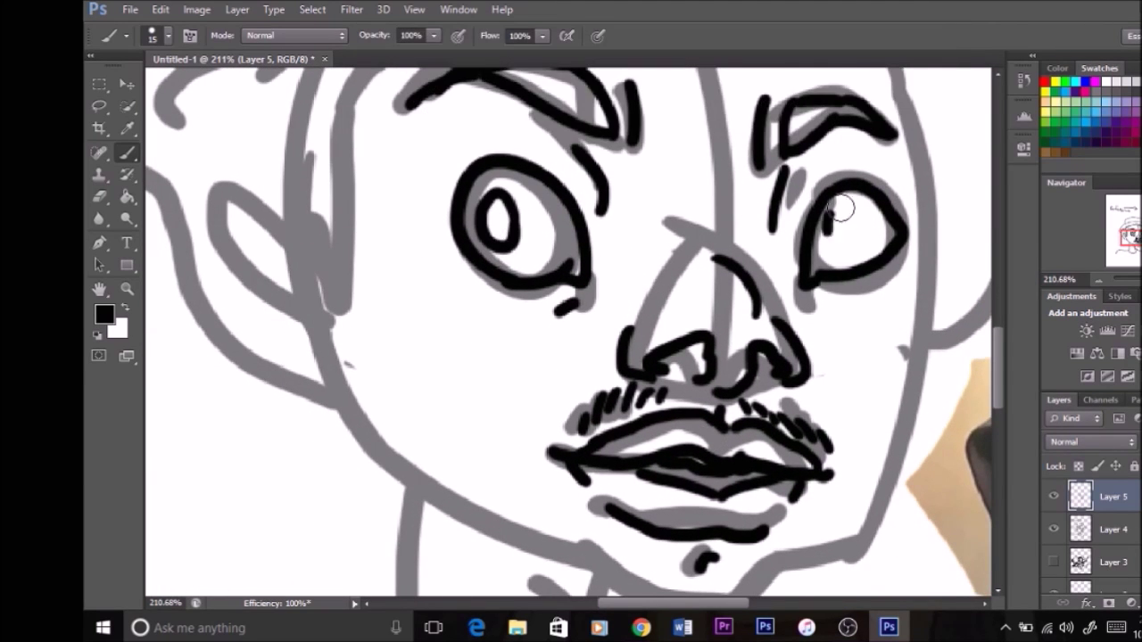
# Ink the chin and the far side of the face from the jaw up to the temple
pyautogui.scroll(-5, 800, 214)
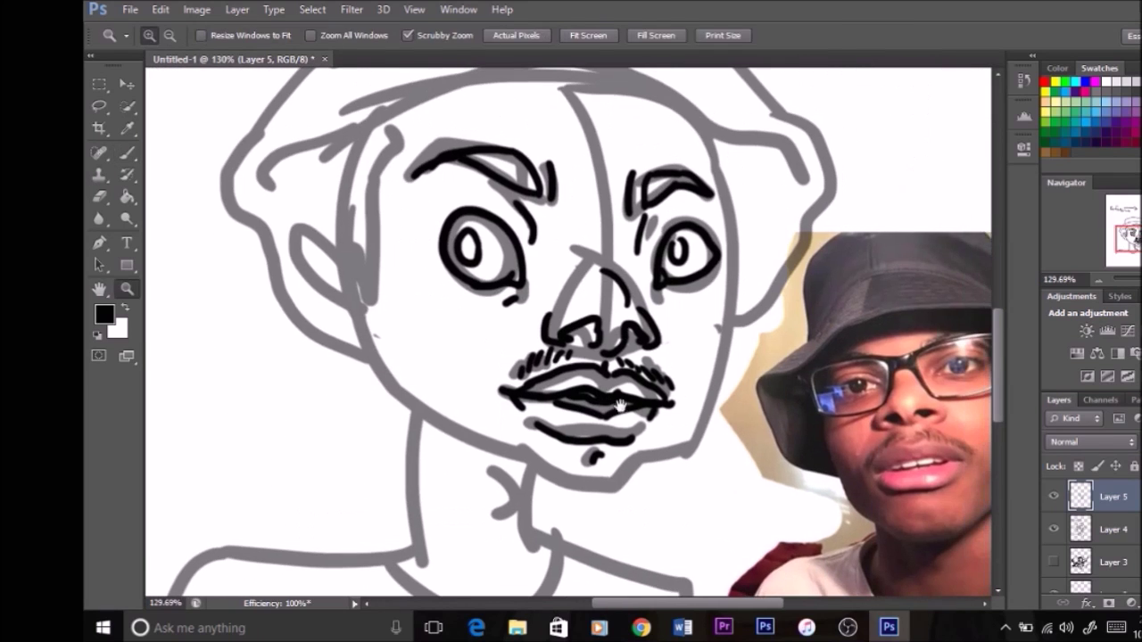
pyautogui.hotkey('ctrl', 'z')
pyautogui.moveTo(522, 445)
pyautogui.mouseDown()
pyautogui.moveTo(629, 489)
pyautogui.moveTo(638, 451)
pyautogui.moveTo(688, 436)
pyautogui.moveTo(736, 263)
pyautogui.moveTo(707, 142)
pyautogui.mouseUp()
pyautogui.hotkey('ctrl', 'z')
pyautogui.hotkey('ctrl', 'z')
pyautogui.moveTo(737, 272); pyautogui.dragTo(706, 136)
pyautogui.scroll(3, 625, 357)
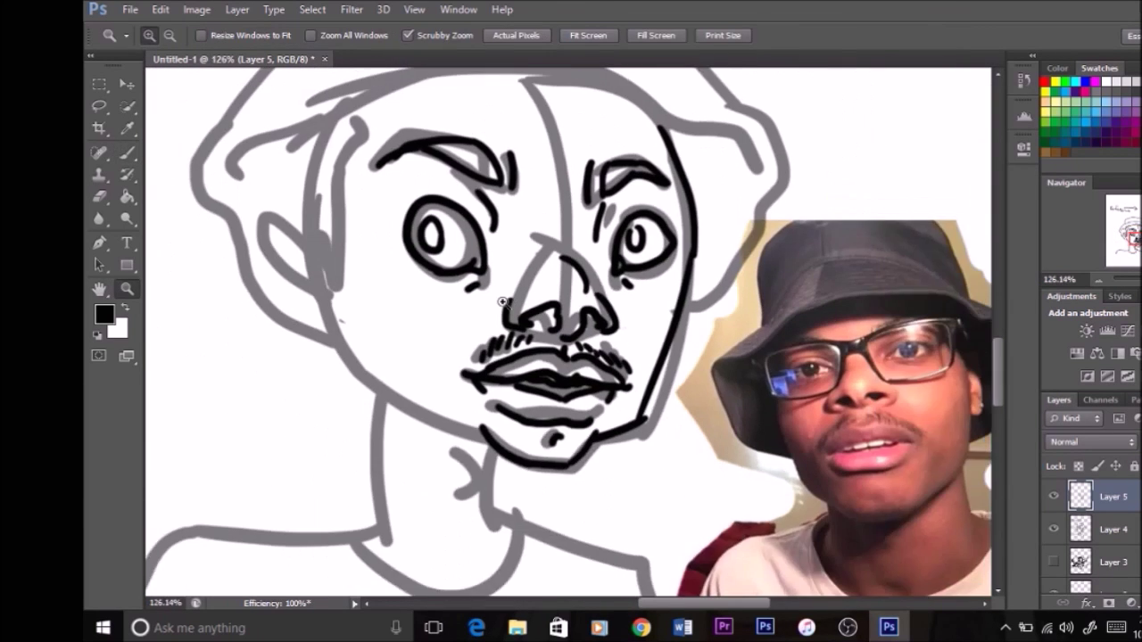
# Ink the near jawline from below the ear down to the chin
pyautogui.scroll(-3, 566, 453)
pyautogui.hotkey('ctrl', 'z')
pyautogui.moveTo(443, 299); pyautogui.dragTo(489, 379)
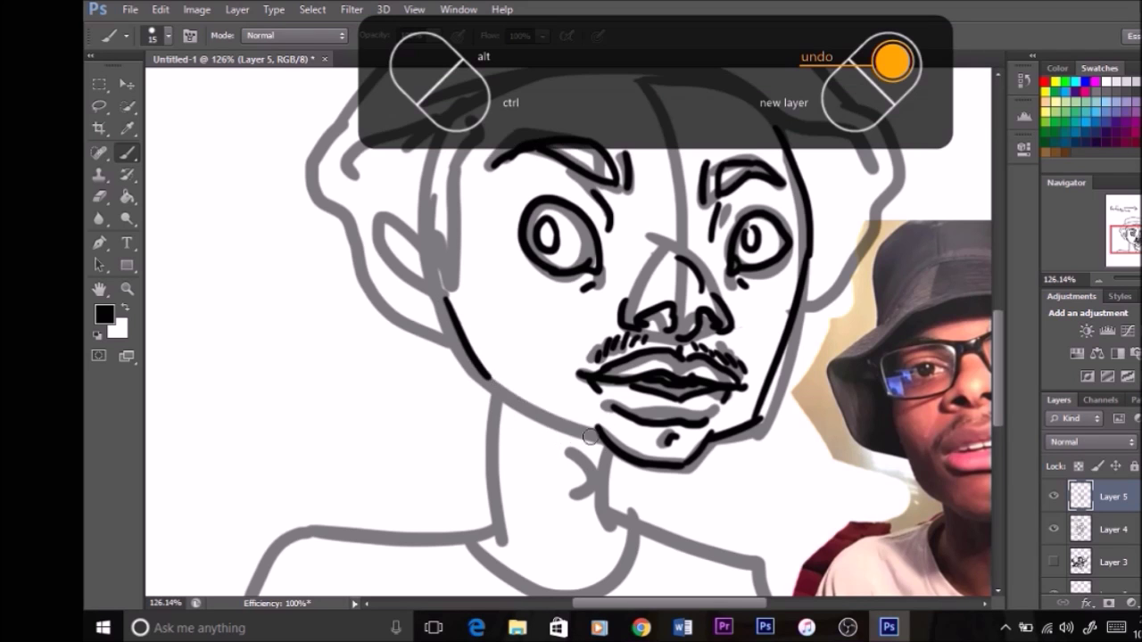
pyautogui.moveTo(596, 439); pyautogui.dragTo(489, 379)
# Ink the ear's outline and inner folds, the earring and the sideburn in front of it
pyautogui.moveTo(377, 261); pyautogui.dragTo(483, 326)
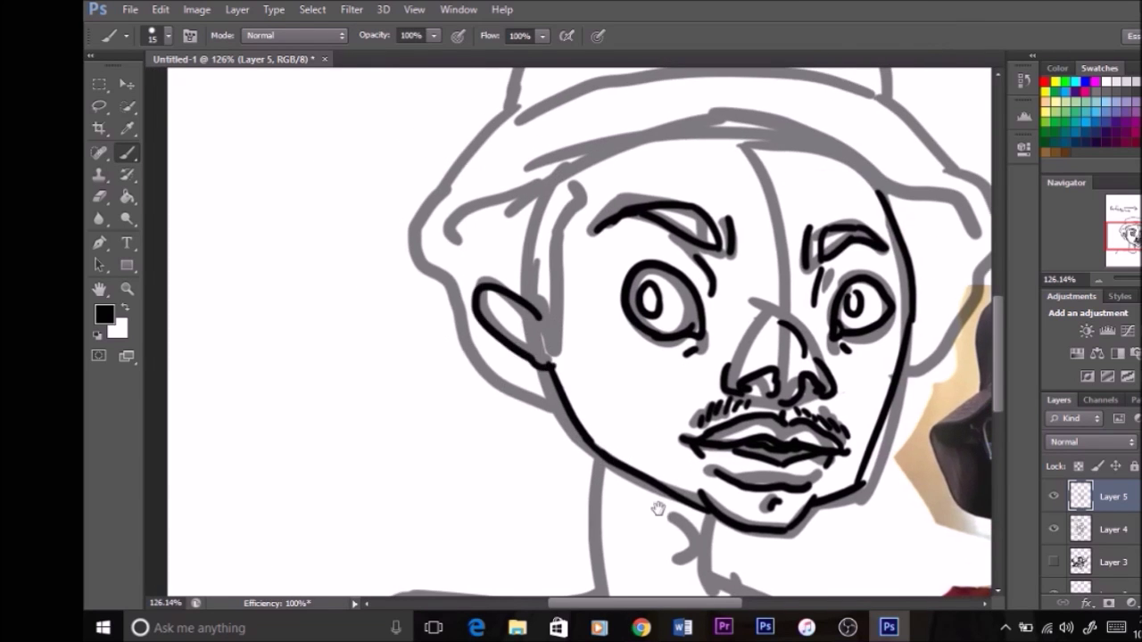
pyautogui.moveTo(658, 509); pyautogui.dragTo(521, 460)
pyautogui.moveTo(474, 305); pyautogui.dragTo(527, 340)
pyautogui.moveTo(486, 346); pyautogui.dragTo(459, 204)
# Ink the hat brim's inner edge across the forehead and the neck lines with the Adam's apple
pyautogui.moveTo(874, 237); pyautogui.dragTo(877, 199)
pyautogui.moveTo(366, 227)
pyautogui.mouseDown()
pyautogui.moveTo(392, 202)
pyautogui.moveTo(417, 200)
pyautogui.mouseUp()
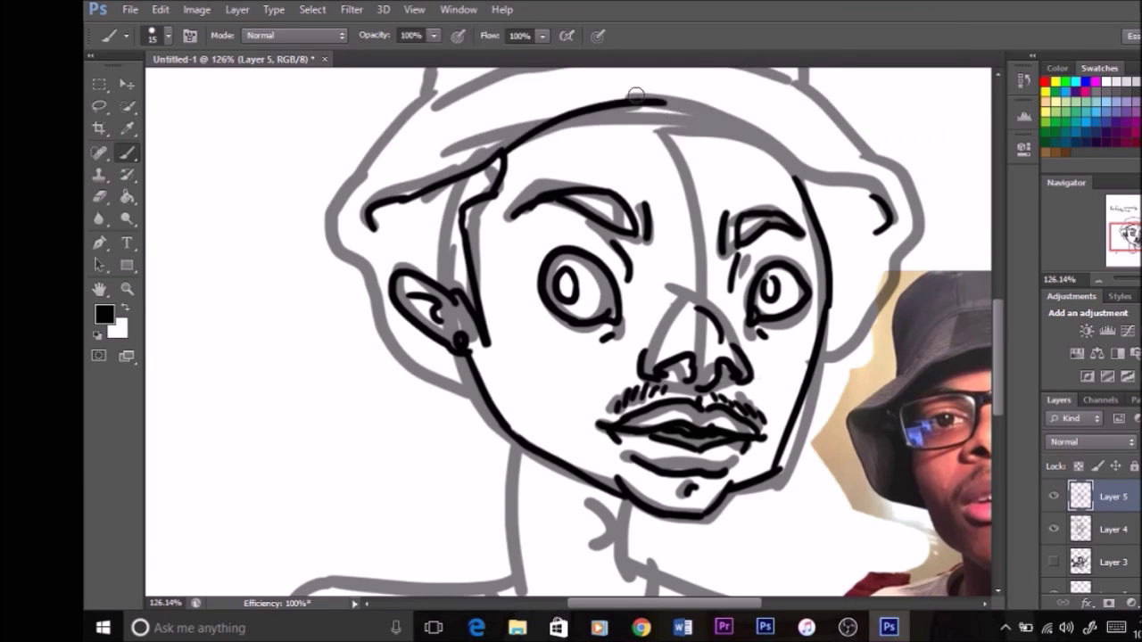
pyautogui.moveTo(571, 236)
pyautogui.mouseDown()
pyautogui.moveTo(676, 308)
pyautogui.moveTo(782, 236)
pyautogui.mouseUp()
pyautogui.moveTo(660, 294)
pyautogui.mouseDown()
pyautogui.moveTo(644, 234)
pyautogui.moveTo(678, 214)
pyautogui.mouseUp()
pyautogui.moveTo(660, 268)
pyautogui.mouseDown()
pyautogui.moveTo(588, 44)
pyautogui.moveTo(654, 400)
pyautogui.mouseUp()
pyautogui.moveTo(658, 350); pyautogui.dragTo(654, 419)
# Ink the bucket hat's outer brim, its drooping sides and the crown
pyautogui.moveTo(762, 335)
pyautogui.mouseDown()
pyautogui.moveTo(762, 405)
pyautogui.moveTo(713, 389)
pyautogui.moveTo(435, 569)
pyautogui.mouseUp()
pyautogui.hotkey('ctrl', 'z')
pyautogui.moveTo(817, 303); pyautogui.dragTo(766, 205)
pyautogui.moveTo(373, 443); pyautogui.dragTo(605, 425)
pyautogui.hotkey('ctrl', 'z')
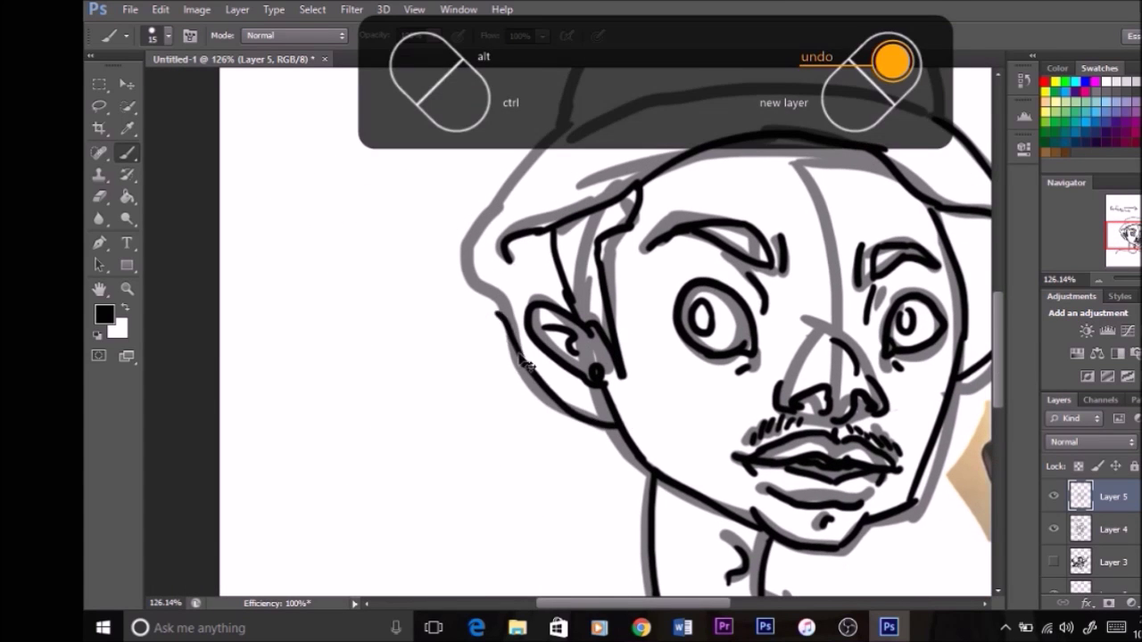
pyautogui.moveTo(944, 123); pyautogui.dragTo(909, 257)
pyautogui.scroll(-10, 892, 196)
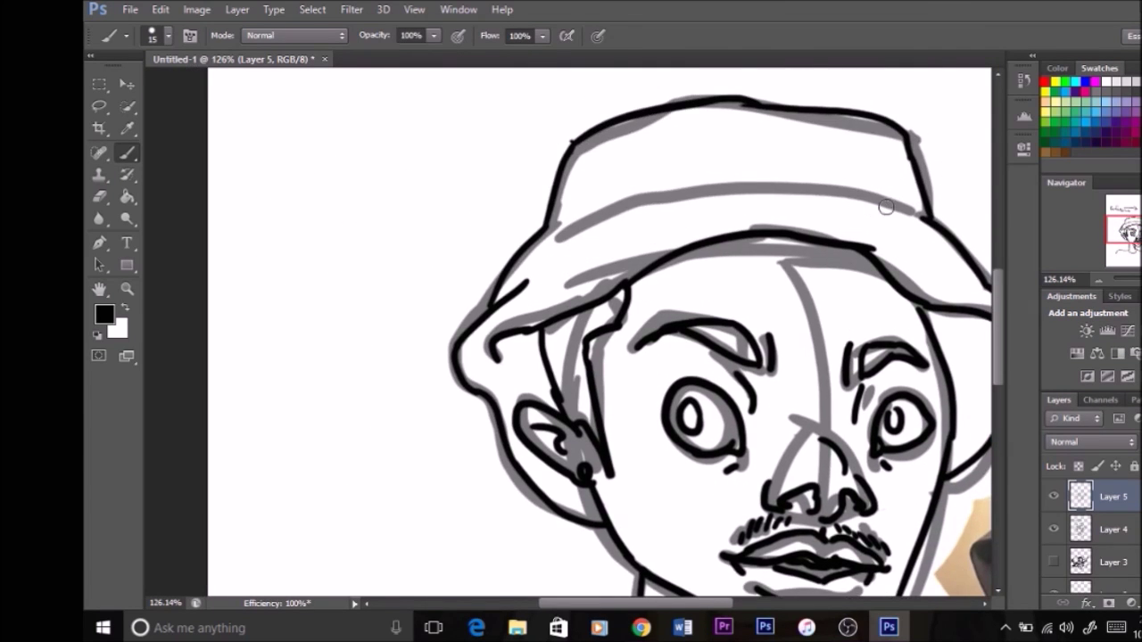
# Ink the shoulders, the shirt's double-lined collar and the collarbones
pyautogui.moveTo(593, 332)
pyautogui.mouseDown()
pyautogui.moveTo(361, 369)
pyautogui.moveTo(341, 413)
pyautogui.mouseUp()
pyautogui.moveTo(701, 317)
pyautogui.mouseDown()
pyautogui.moveTo(875, 403)
pyautogui.moveTo(883, 428)
pyautogui.mouseUp()
pyautogui.moveTo(567, 337); pyautogui.dragTo(614, 389)
pyautogui.moveTo(535, 343); pyautogui.dragTo(675, 423)
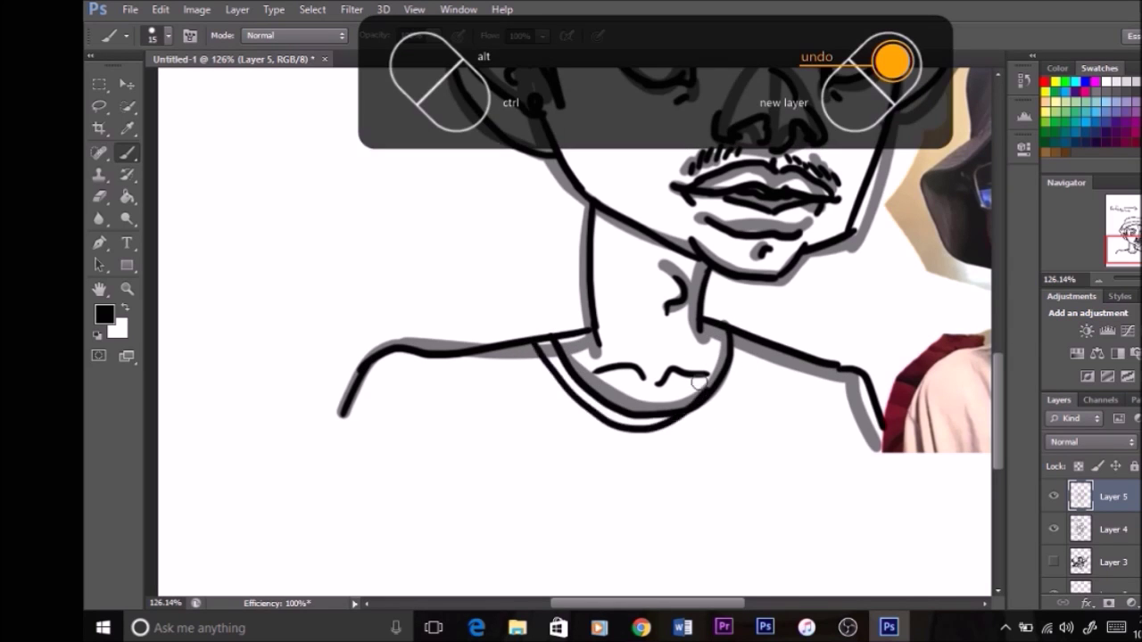
# Hide the rough sketch on Layer 4 so only the inked line art shows
pyautogui.hscroll(5, 578, 401)
pyautogui.scroll(5, 578, 402)
pyautogui.click(1054, 529)
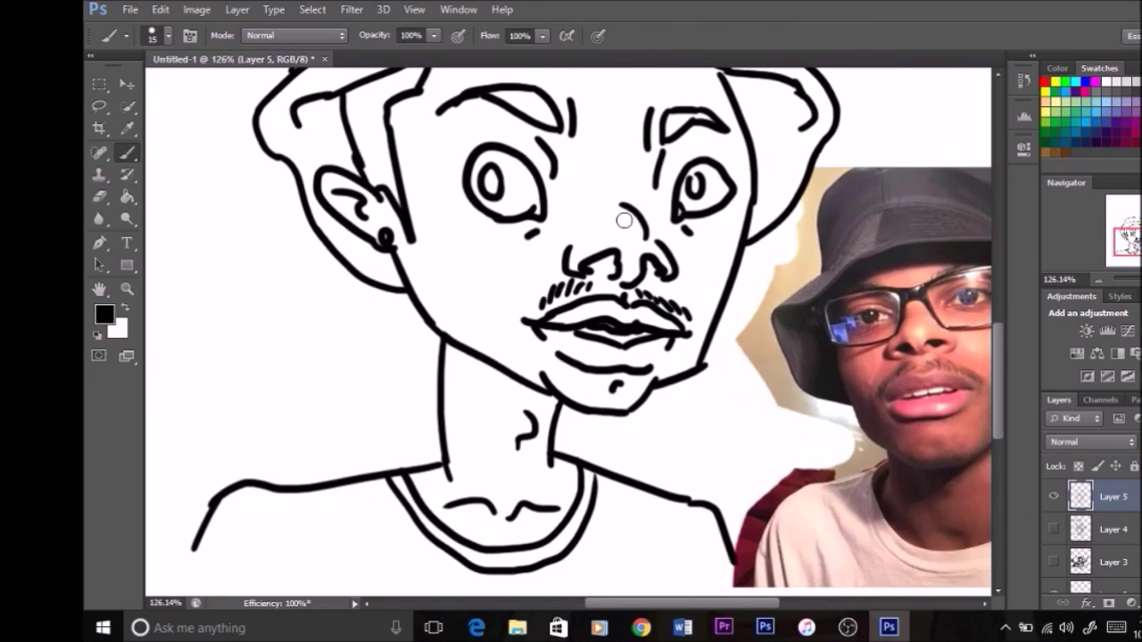
pyautogui.press('e')
pyautogui.scroll(3, 651, 377)
pyautogui.scroll(3, 571, 321)
pyautogui.hscroll(-2, 571, 321)
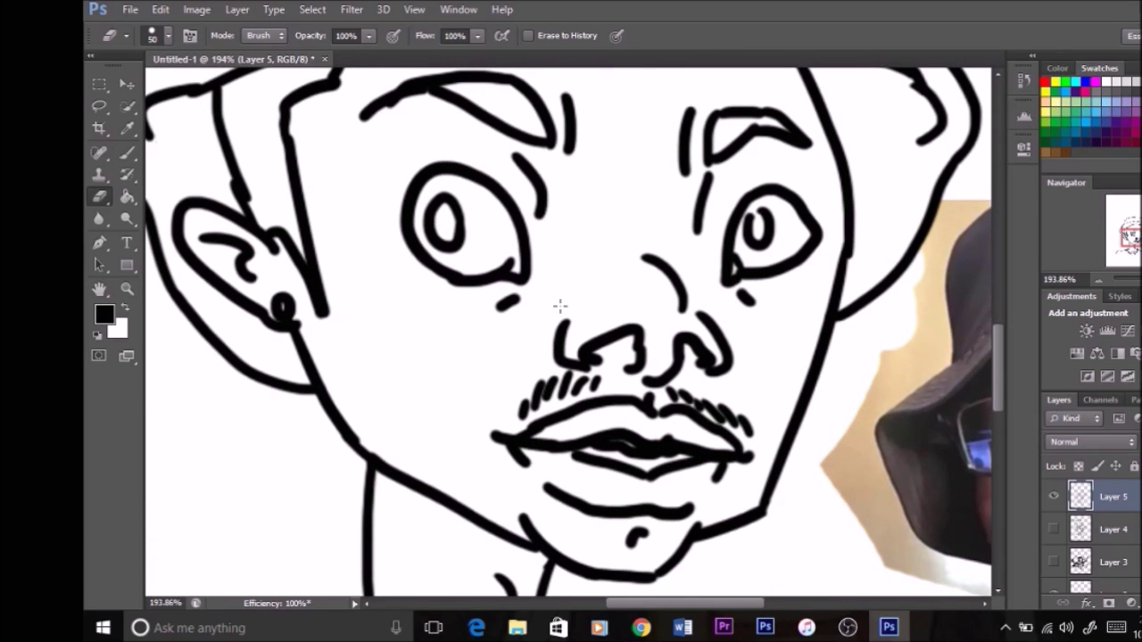
pyautogui.scroll(2, 571, 321)
pyautogui.hscroll(-1, 571, 322)
# Create a new layer above the line art and draw the glasses' lens frames, bridge and temples over the faded lines
pyautogui.press('b')
pyautogui.hotkey('ctrl', 'shift', 'alt', 'n')
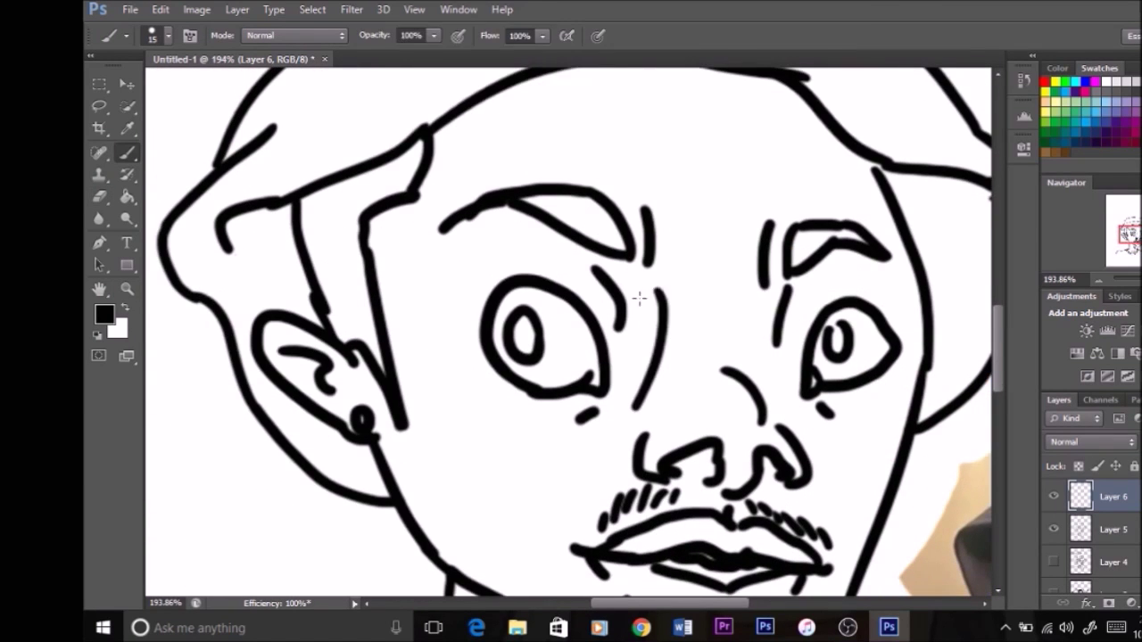
pyautogui.moveTo(633, 409); pyautogui.dragTo(660, 292)
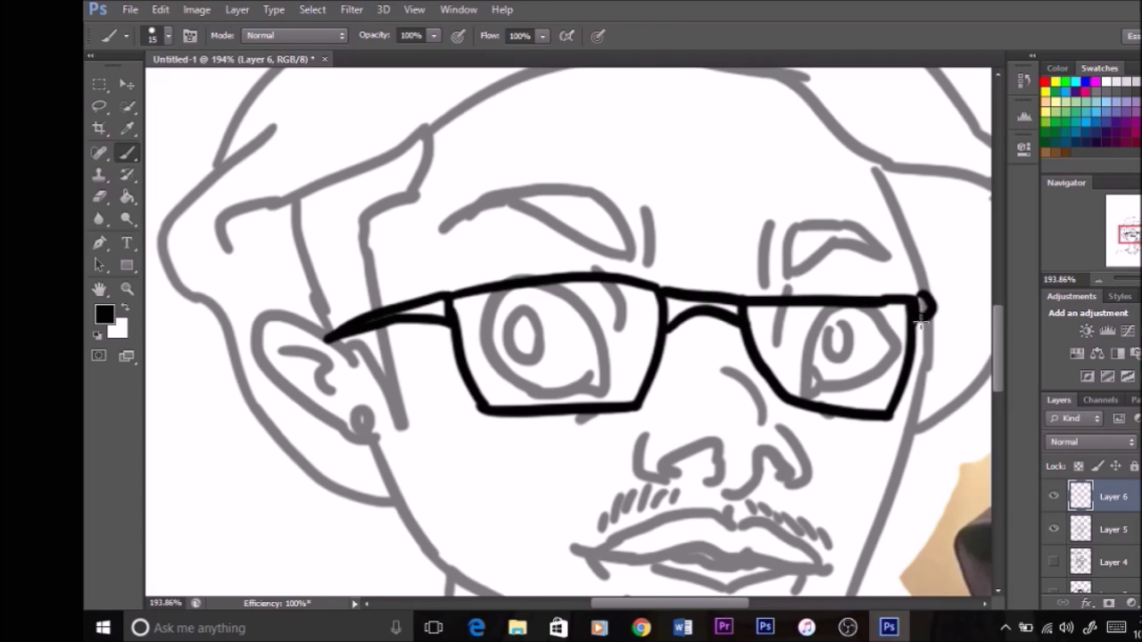
pyautogui.moveTo(473, 311); pyautogui.dragTo(625, 401)
pyautogui.moveTo(758, 317); pyautogui.dragTo(892, 410)
pyautogui.hotkey('ctrl', 'alt', 'z')
pyautogui.hotkey('ctrl', 'alt', 'z')
pyautogui.hotkey('ctrl', 'alt', 'z')
# Thicken the frames of both glasses lenses with a 25 px black brush
pyautogui.press(']')
pyautogui.moveTo(660, 292)
pyautogui.mouseDown()
pyautogui.moveTo(633, 409)
pyautogui.moveTo(489, 406)
pyautogui.mouseUp()
pyautogui.moveTo(639, 287); pyautogui.dragTo(527, 285)
pyautogui.hotkey('ctrl', 'alt', 'z')
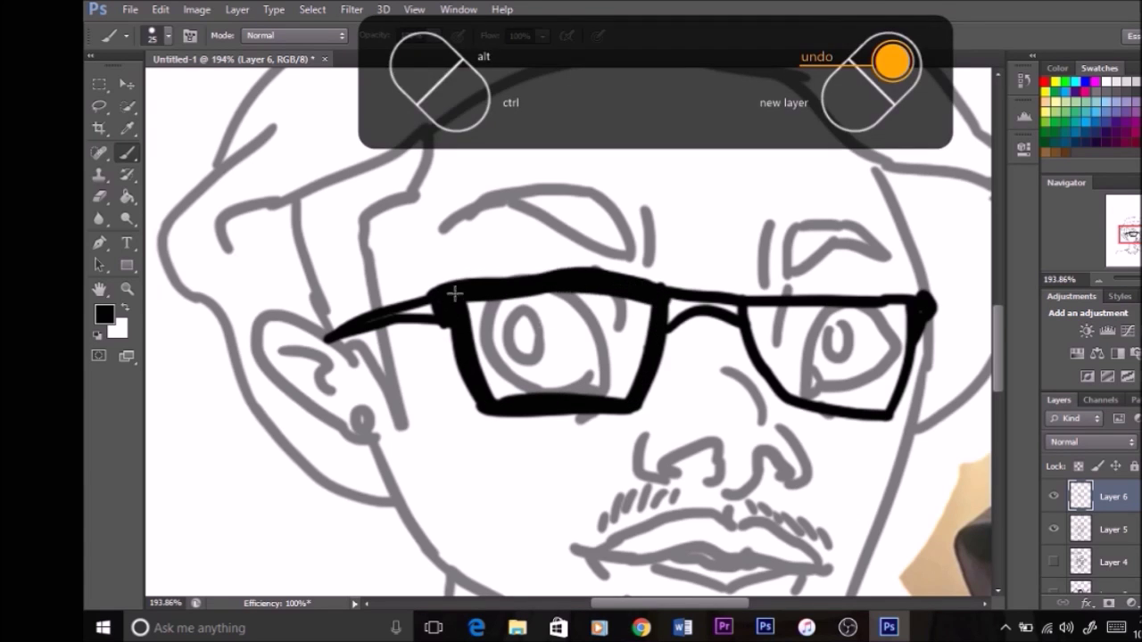
pyautogui.moveTo(454, 295); pyautogui.dragTo(664, 287)
pyautogui.hotkey('ctrl', 'alt', 'z')
pyautogui.moveTo(921, 308); pyautogui.dragTo(834, 415)
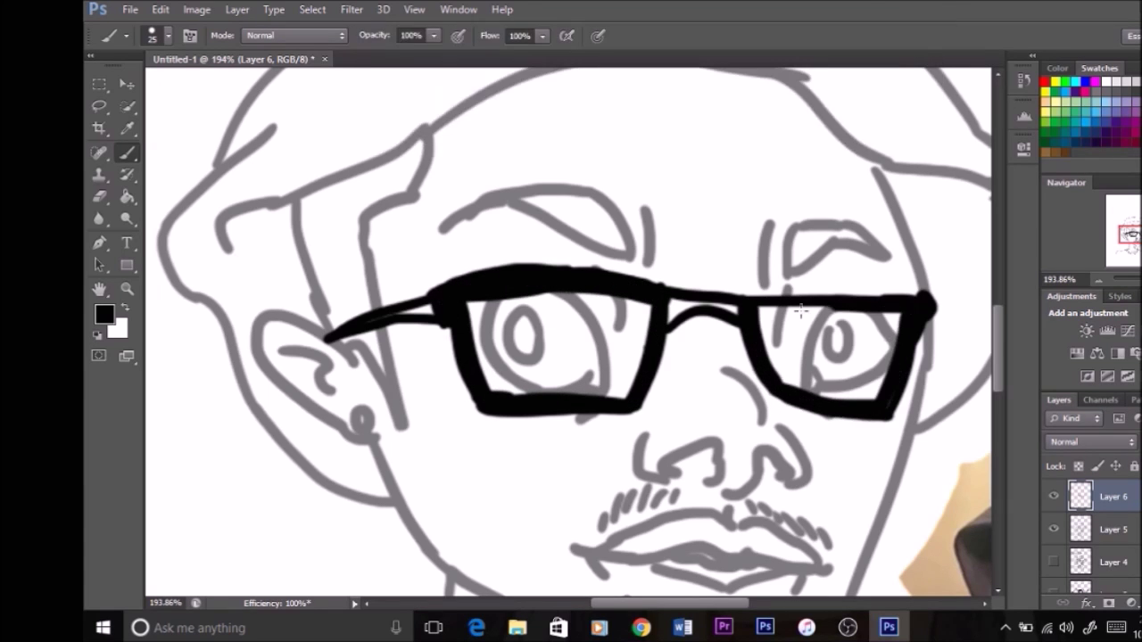
# Trim the rough outer edges and corners of the thickened glasses frames with a 30 px eraser
pyautogui.press('e')
pyautogui.hotkey('ctrl', 'alt', 'z')
pyautogui.moveTo(571, 267); pyautogui.dragTo(466, 268)
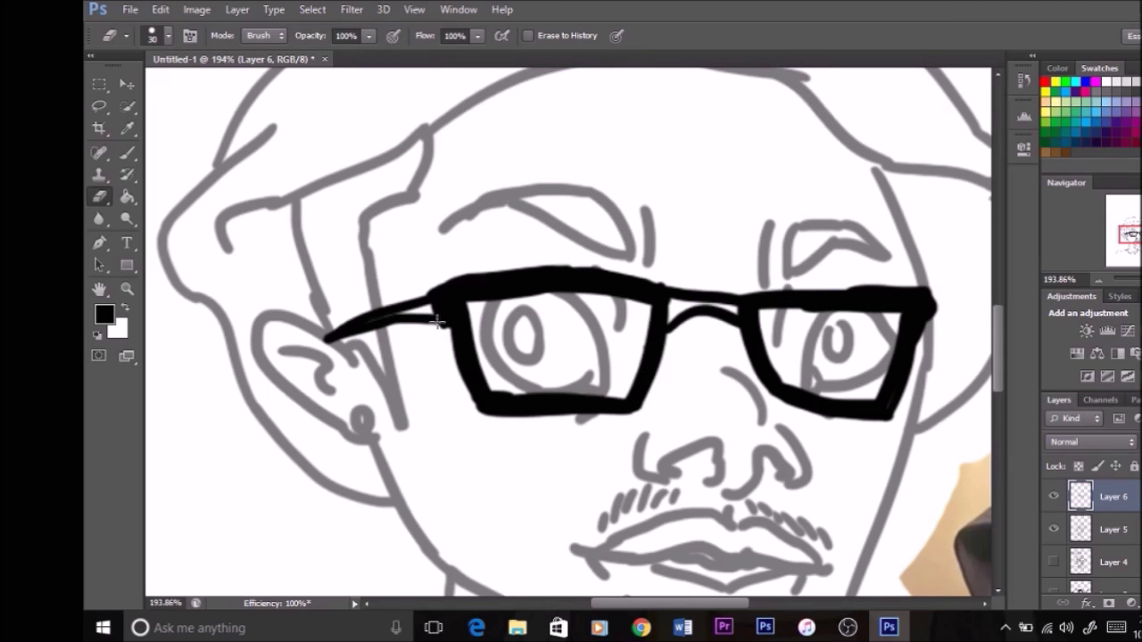
pyautogui.hotkey('ctrl', 'alt', 'z')
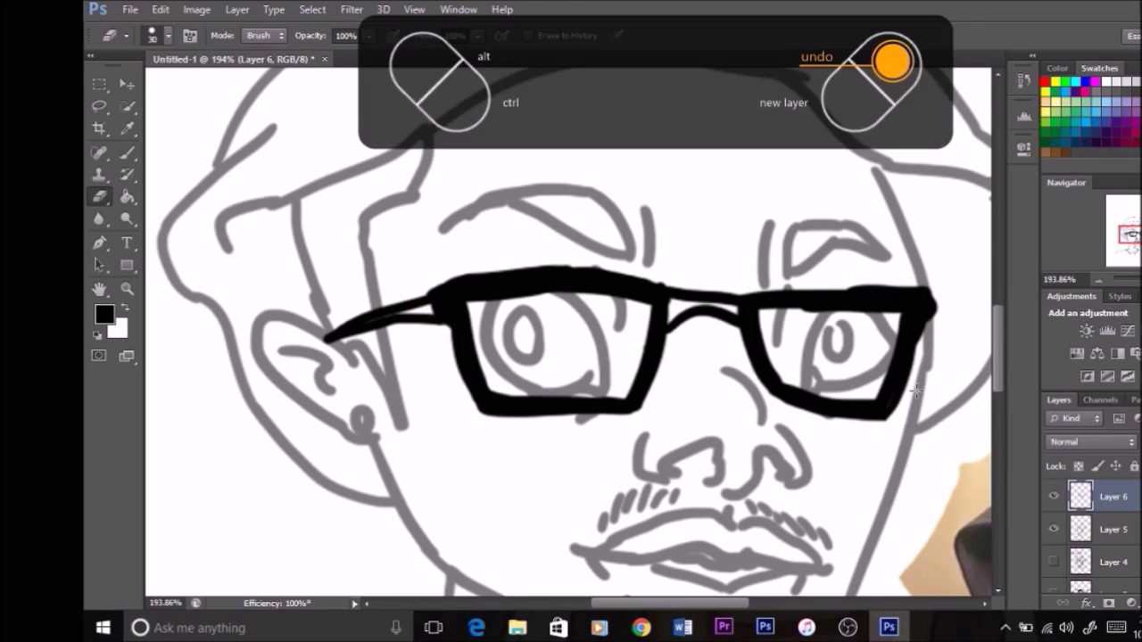
pyautogui.moveTo(886, 417); pyautogui.dragTo(932, 301)
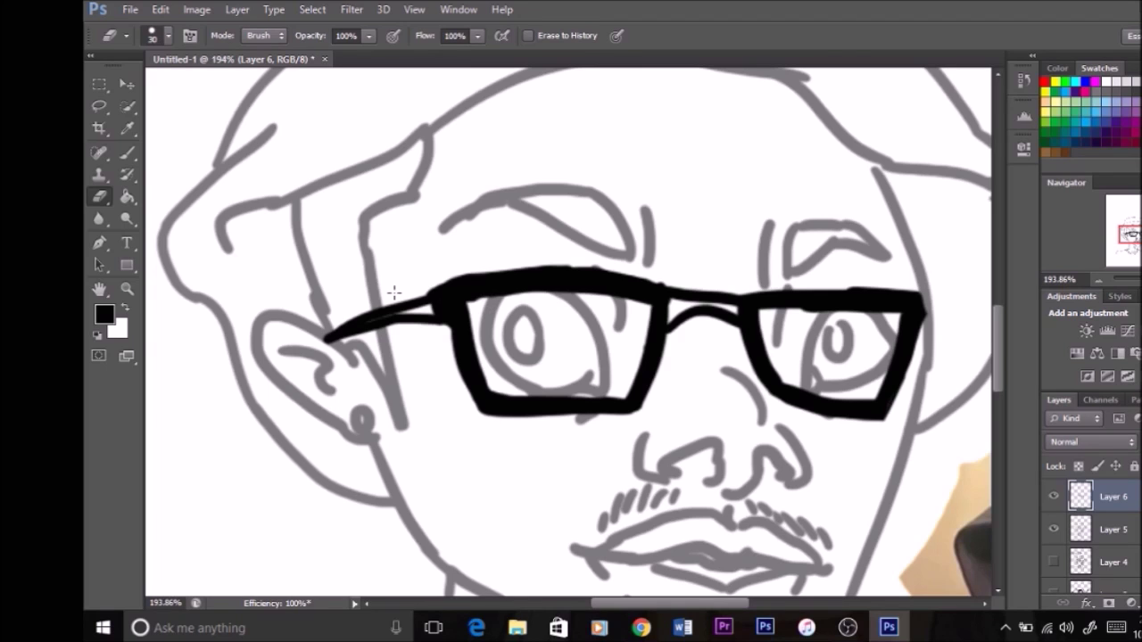
# Handwrite "UGH..." in black across the forehead above the glasses
pyautogui.press('b')
pyautogui.moveTo(454, 114); pyautogui.dragTo(534, 112)
pyautogui.moveTo(629, 120); pyautogui.dragTo(598, 168)
pyautogui.moveTo(671, 134); pyautogui.dragTo(664, 223)
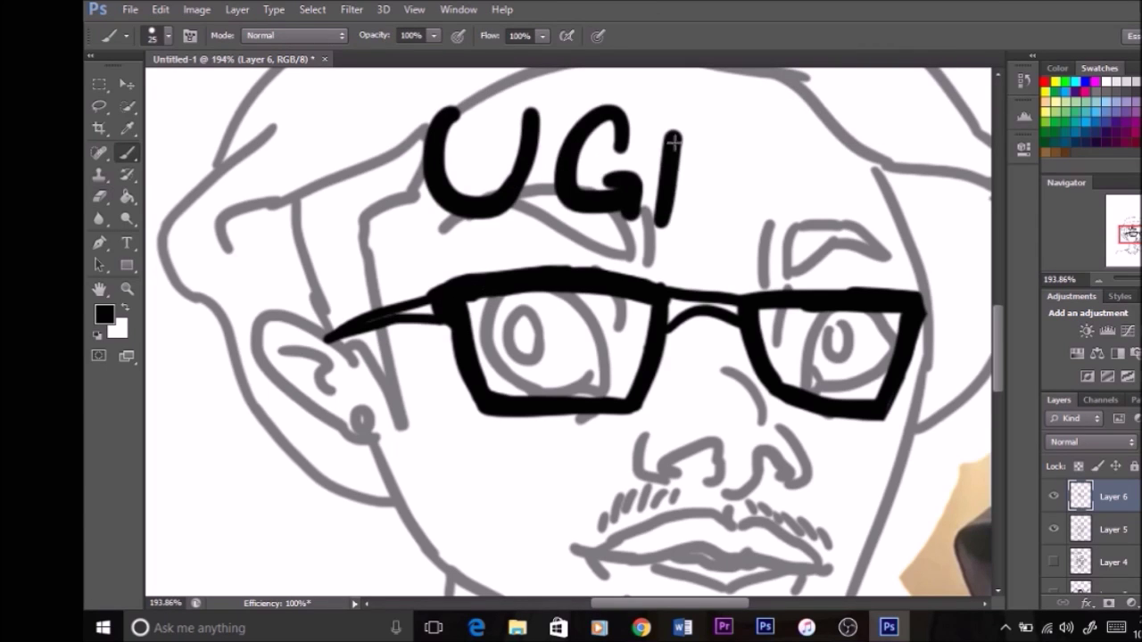
# Erase the glasses and redraw them with wider rectangular lenses, a thick solid bridge and a tapered temple
pyautogui.press('e')
pyautogui.moveTo(329, 334)
pyautogui.mouseDown()
pyautogui.moveTo(492, 273)
pyautogui.moveTo(683, 316)
pyautogui.moveTo(870, 396)
pyautogui.mouseUp()
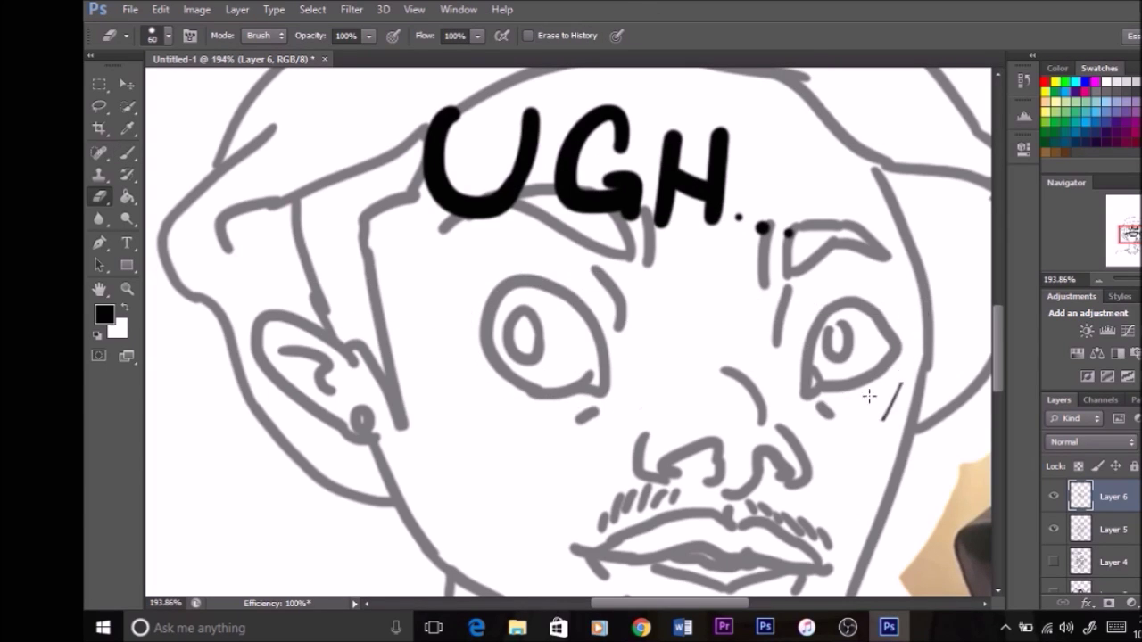
pyautogui.press('b')
pyautogui.moveTo(660, 269)
pyautogui.mouseDown()
pyautogui.moveTo(649, 412)
pyautogui.moveTo(428, 384)
pyautogui.moveTo(624, 409)
pyautogui.mouseUp()
pyautogui.moveTo(795, 300)
pyautogui.mouseDown()
pyautogui.moveTo(972, 419)
pyautogui.moveTo(865, 357)
pyautogui.mouseUp()
pyautogui.moveTo(683, 239); pyautogui.dragTo(582, 243)
pyautogui.moveTo(657, 272); pyautogui.dragTo(747, 317)
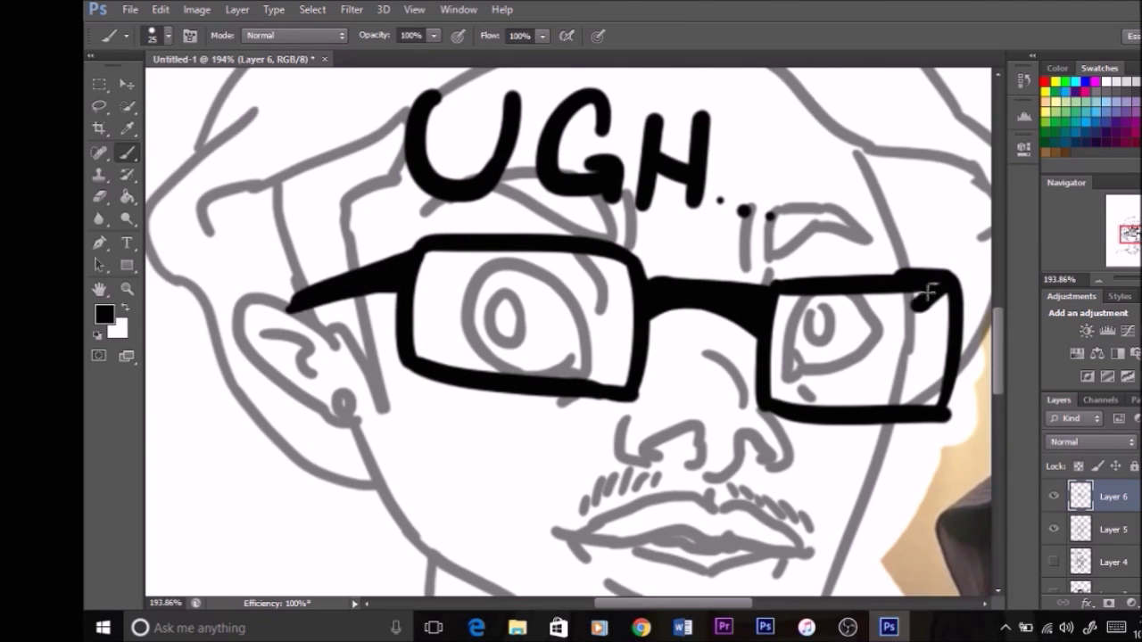
# Erase the "UGH..." lettering from the forehead
pyautogui.press('z')
pyautogui.hotkey('ctrl', '0')
pyautogui.press('r')
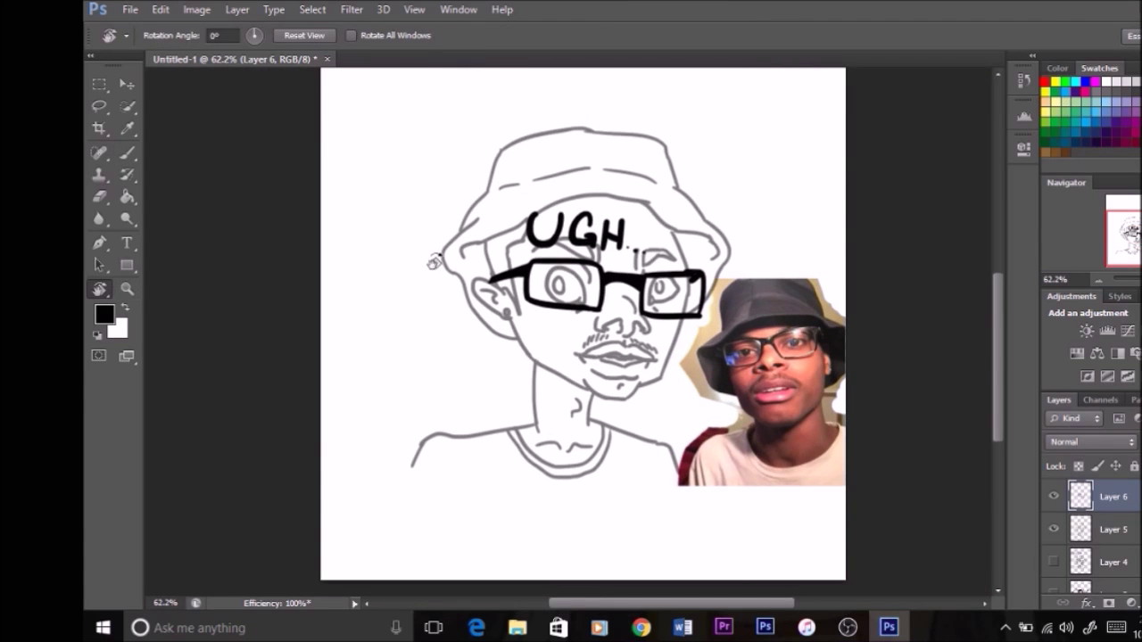
pyautogui.press('e')
pyautogui.moveTo(571, 227); pyautogui.dragTo(499, 267)
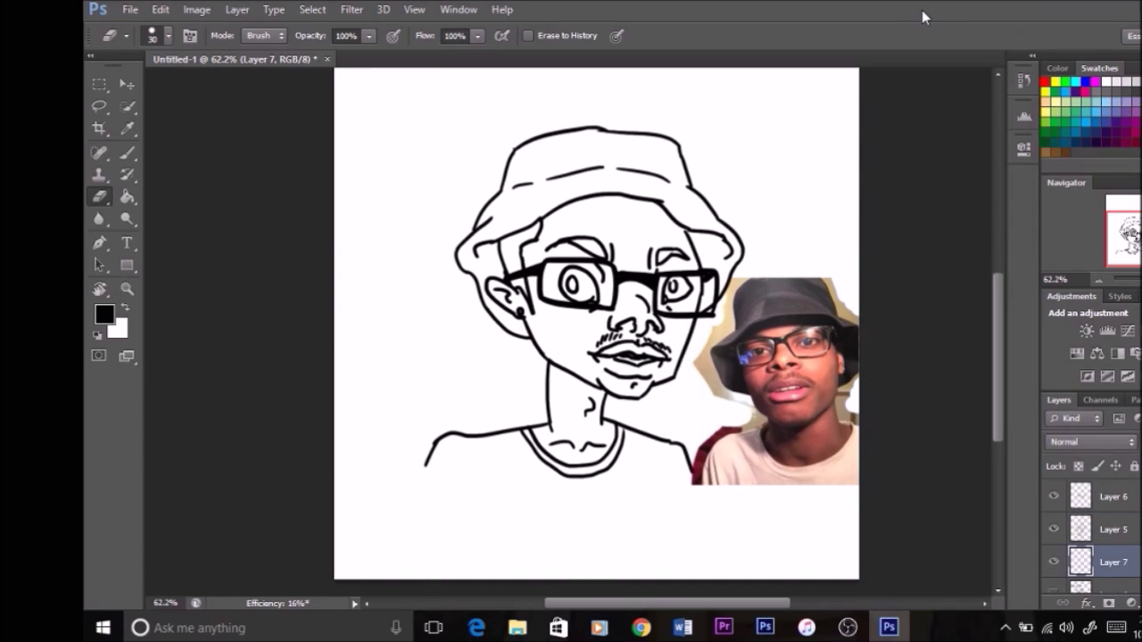
# Set Layer 7's blend mode to Multiply and paint grey shadows under the glasses, on the nose and in the pupils
pyautogui.click(1091, 441)
pyautogui.click(1060, 63)
pyautogui.press('z')
pyautogui.moveTo(661, 330); pyautogui.dragTo(714, 330)
pyautogui.press('b')
pyautogui.hotkey('ctrl', 'space')
pyautogui.moveTo(593, 340)
pyautogui.mouseDown()
pyautogui.moveTo(581, 336)
pyautogui.moveTo(617, 254)
pyautogui.mouseUp()
pyautogui.moveTo(653, 518); pyautogui.dragTo(619, 494)
pyautogui.moveTo(462, 493)
pyautogui.mouseDown()
pyautogui.moveTo(580, 553)
pyautogui.moveTo(803, 331)
pyautogui.moveTo(678, 268)
pyautogui.moveTo(513, 390)
pyautogui.moveTo(544, 375)
pyautogui.moveTo(473, 125)
pyautogui.mouseUp()
pyautogui.moveTo(733, 503)
pyautogui.mouseDown()
pyautogui.moveTo(769, 370)
pyautogui.moveTo(535, 254)
pyautogui.mouseUp()
pyautogui.moveTo(768, 384); pyautogui.dragTo(553, 304)
pyautogui.moveTo(540, 541); pyautogui.dragTo(562, 260)
pyautogui.hotkey('ctrl', 'z')
pyautogui.moveTo(510, 301)
pyautogui.mouseDown()
pyautogui.moveTo(672, 301)
pyautogui.moveTo(650, 446)
pyautogui.moveTo(738, 341)
pyautogui.mouseUp()
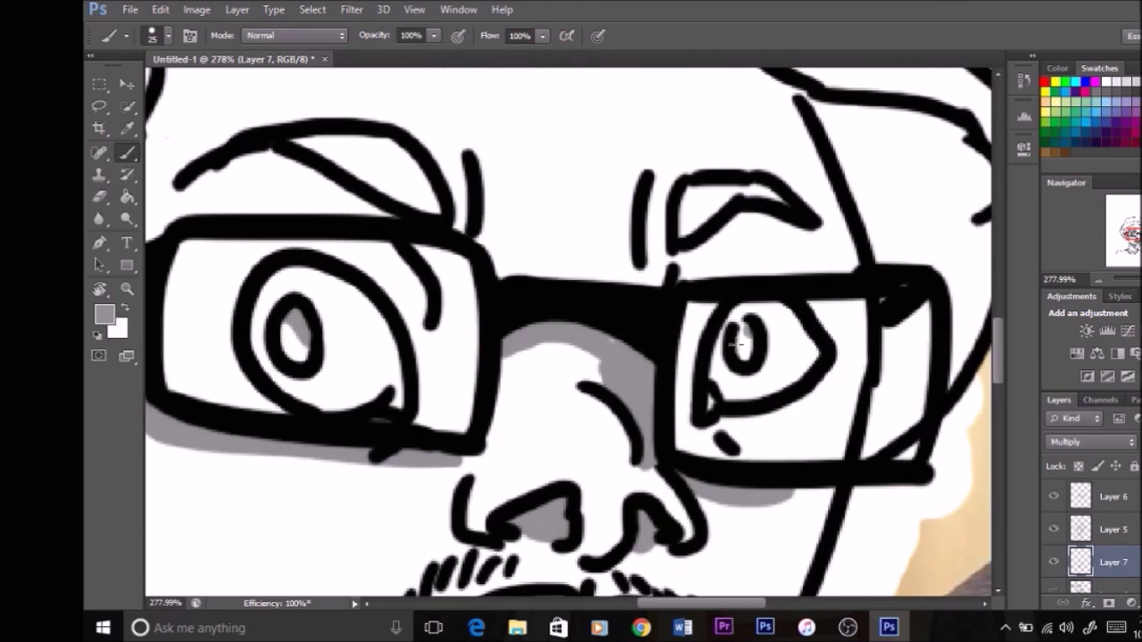
# Shade the lips, chin, neck and collarbones in grey, with a darker tone directly under the jaw
pyautogui.moveTo(433, 290); pyautogui.dragTo(682, 343)
pyautogui.moveTo(524, 220); pyautogui.dragTo(538, 74)
pyautogui.moveTo(603, 187)
pyautogui.mouseDown()
pyautogui.moveTo(908, 408)
pyautogui.moveTo(895, 234)
pyautogui.moveTo(714, 306)
pyautogui.moveTo(789, 317)
pyautogui.moveTo(548, 190)
pyautogui.mouseUp()
pyautogui.keyDown('alt'); pyautogui.click(790, 318); pyautogui.keyUp('alt')
pyautogui.moveTo(625, 268); pyautogui.dragTo(678, 310)
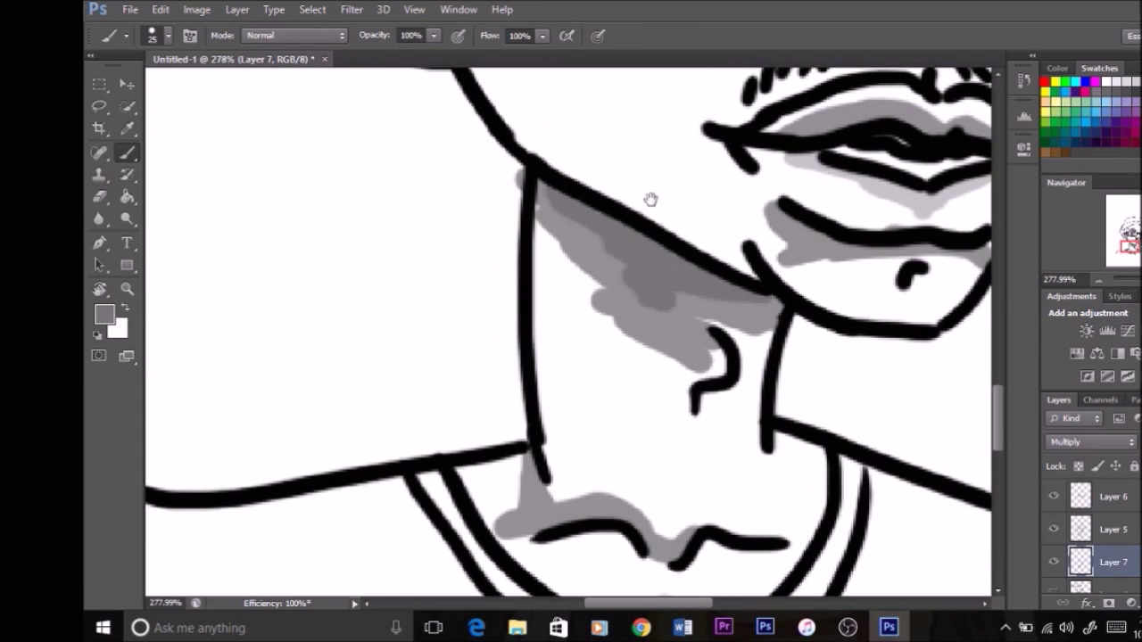
# Paint two-tone grey shadows beneath the hat brim across the forehead, the hair and the brim's inner sides
pyautogui.moveTo(651, 198); pyautogui.dragTo(641, 411)
pyautogui.moveTo(720, 168)
pyautogui.mouseDown()
pyautogui.moveTo(875, 550)
pyautogui.moveTo(892, 405)
pyautogui.moveTo(698, 384)
pyautogui.moveTo(730, 305)
pyautogui.mouseUp()
pyautogui.press('b')
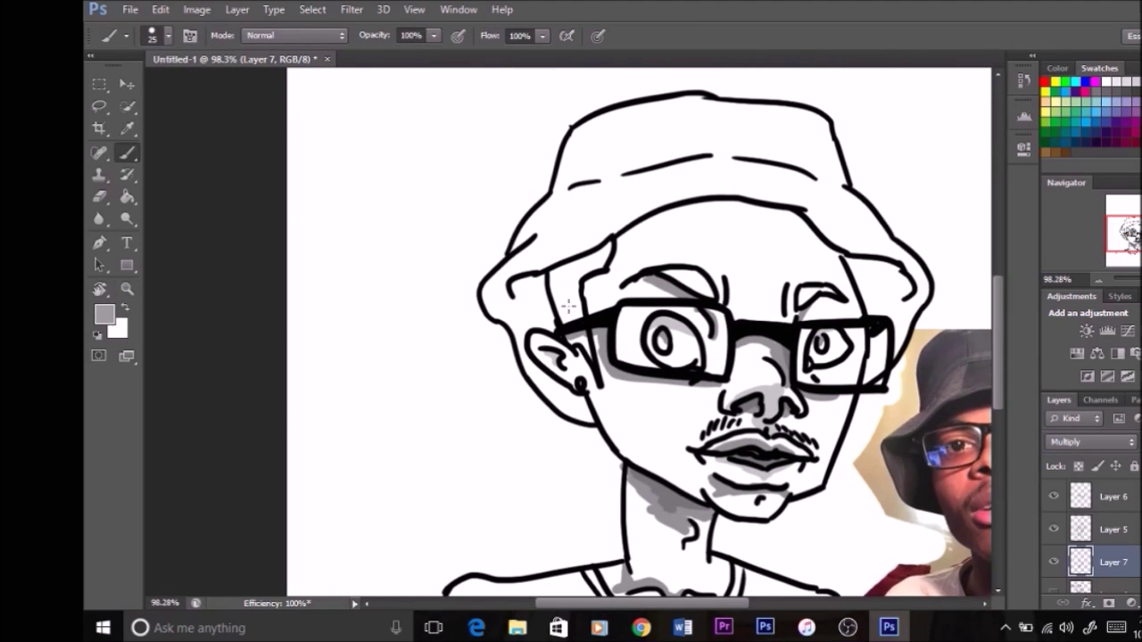
pyautogui.moveTo(607, 259); pyautogui.dragTo(688, 236)
pyautogui.press('[')
pyautogui.press('[')
pyautogui.press('[')
pyautogui.moveTo(843, 254); pyautogui.dragTo(615, 266)
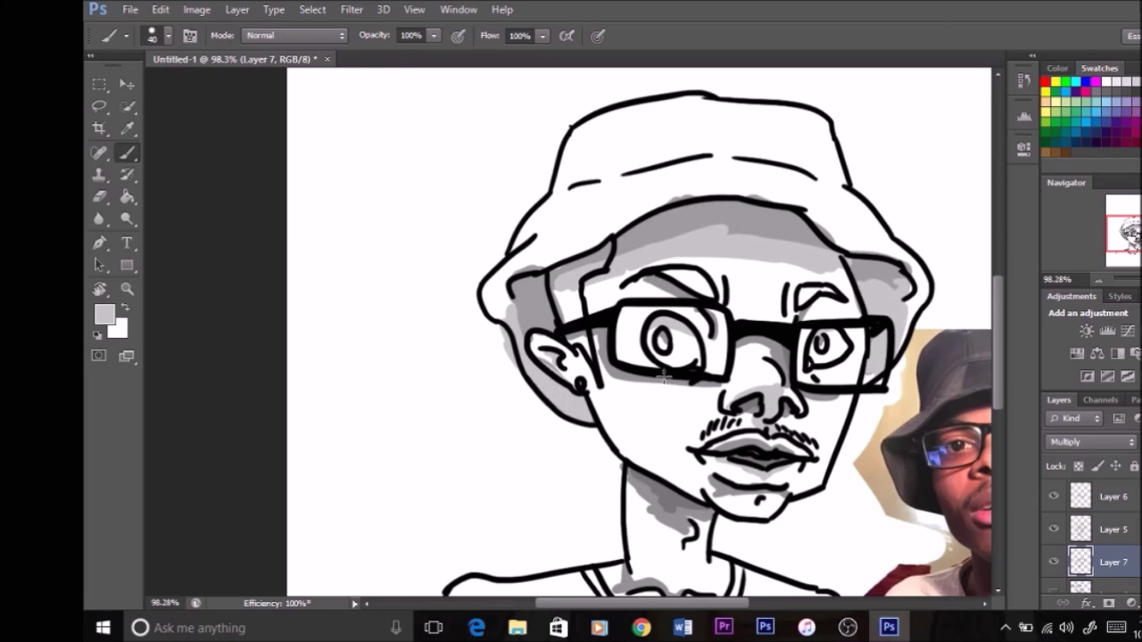
# Erase the grey shading that spills past the outlines of the hat brim and glasses
pyautogui.press('z')
pyautogui.click(463, 353)
pyautogui.press('e')
pyautogui.moveTo(672, 236)
pyautogui.mouseDown()
pyautogui.moveTo(689, 318)
pyautogui.moveTo(783, 267)
pyautogui.moveTo(832, 530)
pyautogui.mouseUp()
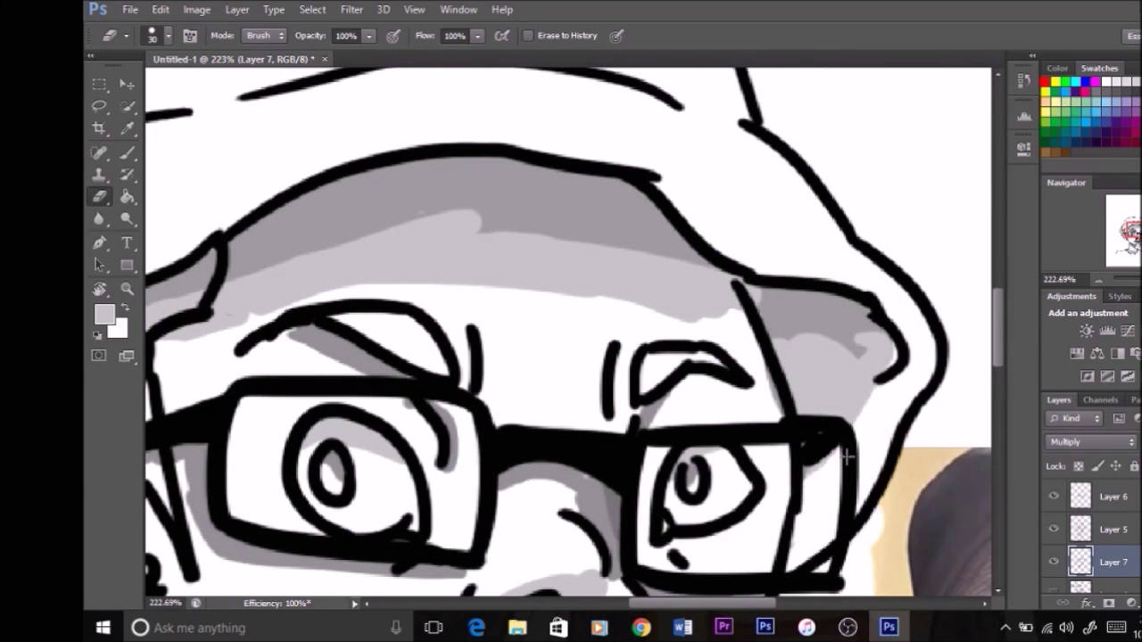
pyautogui.moveTo(839, 463); pyautogui.dragTo(1098, 321)
# Shade the eyeballs inside the glasses with a very light grey
pyautogui.press('z')
pyautogui.moveTo(946, 264)
pyautogui.mouseDown()
pyautogui.moveTo(874, 263)
pyautogui.moveTo(917, 262)
pyautogui.mouseUp()
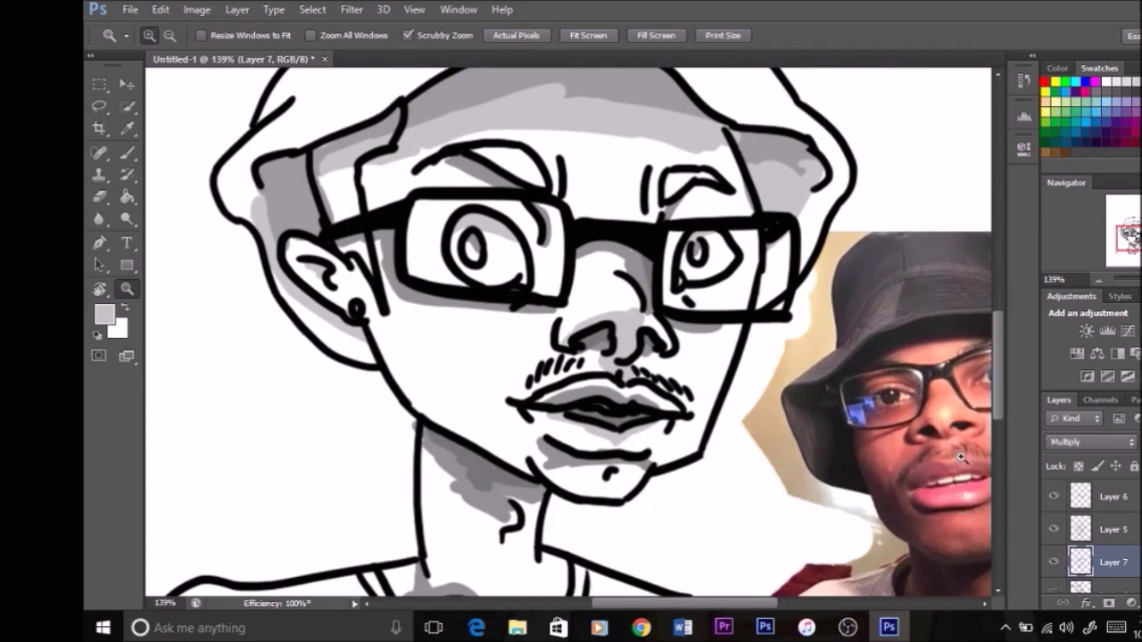
pyautogui.moveTo(557, 369); pyautogui.dragTo(678, 369)
pyautogui.press('b')
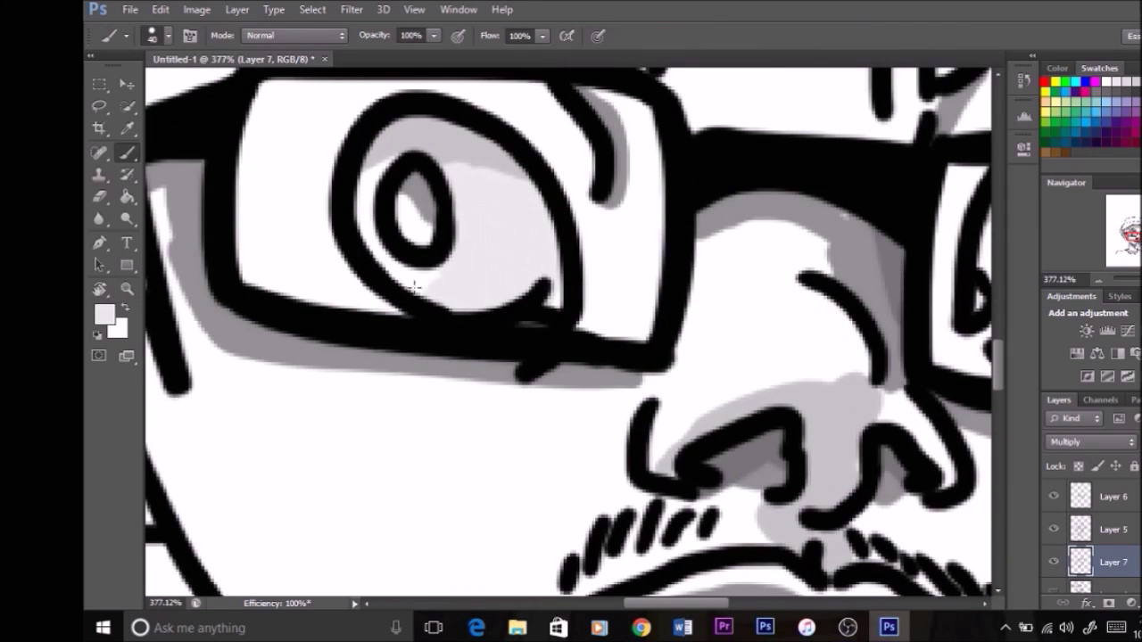
pyautogui.moveTo(947, 224); pyautogui.dragTo(698, 331)
# Create Layer 8 beneath the shading, hide Layer 7 and sample the orange-red skin tone from the reference photo
pyautogui.press('z')
pyautogui.moveTo(768, 368); pyautogui.dragTo(705, 368)
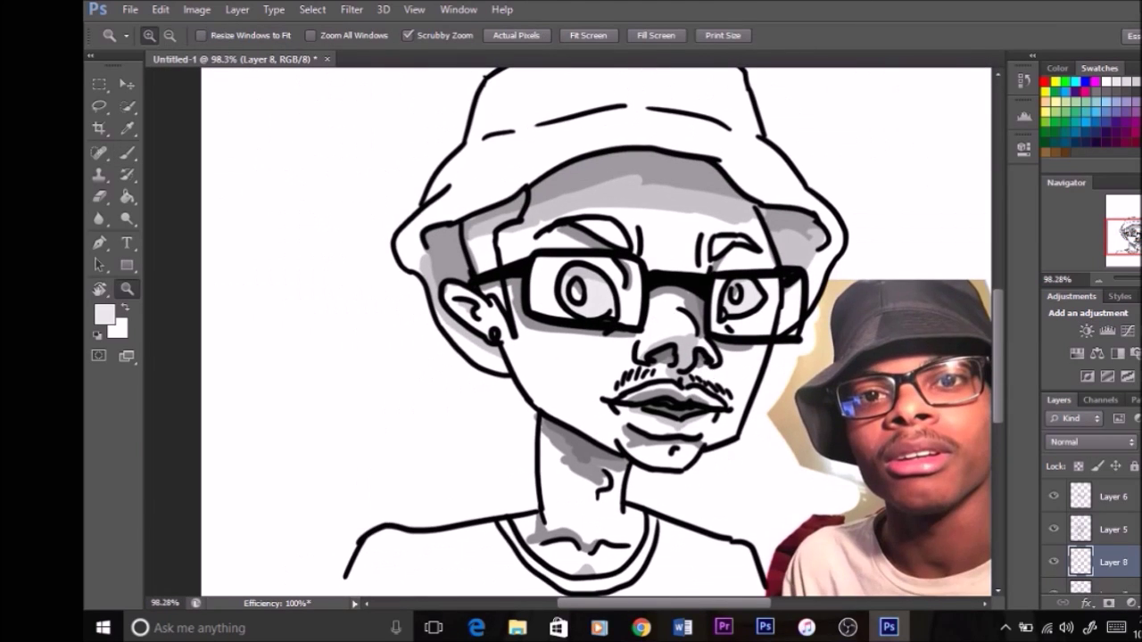
pyautogui.scroll(-2, 1089, 535)
pyautogui.press('i')
pyautogui.click(879, 370)
pyautogui.press('z')
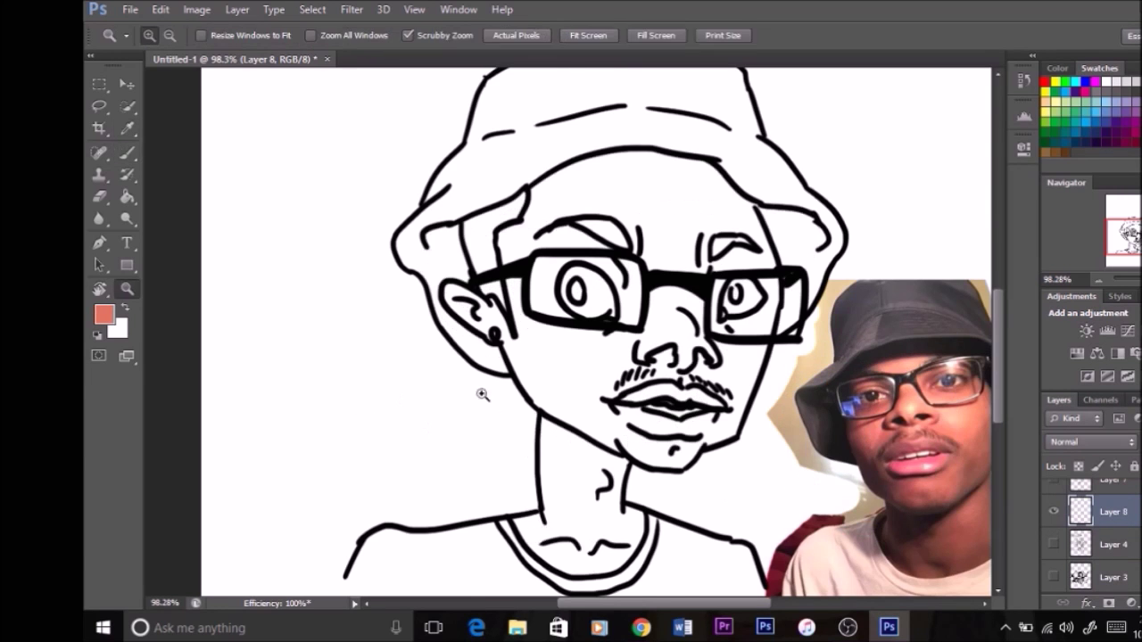
# Paint the skin tone along the edges of the face, ear and neck and flood-fill the enclosed areas
pyautogui.moveTo(580, 413); pyautogui.dragTo(624, 413)
pyautogui.press('b')
pyautogui.moveTo(733, 379); pyautogui.dragTo(694, 451)
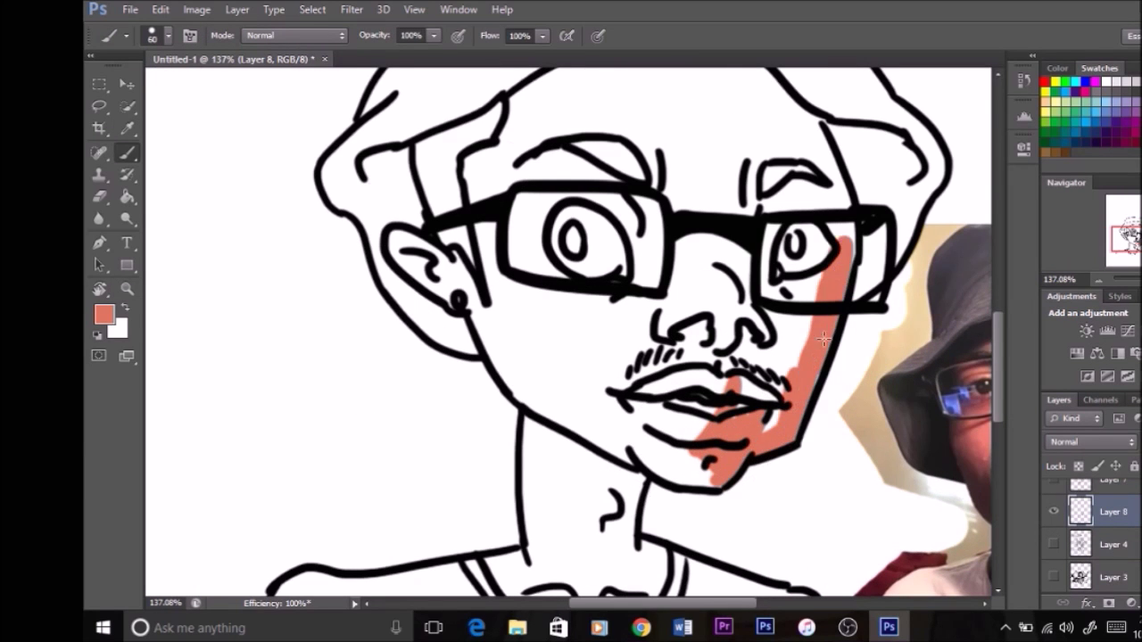
pyautogui.moveTo(822, 338); pyautogui.dragTo(860, 191)
pyautogui.moveTo(662, 504); pyautogui.dragTo(830, 455)
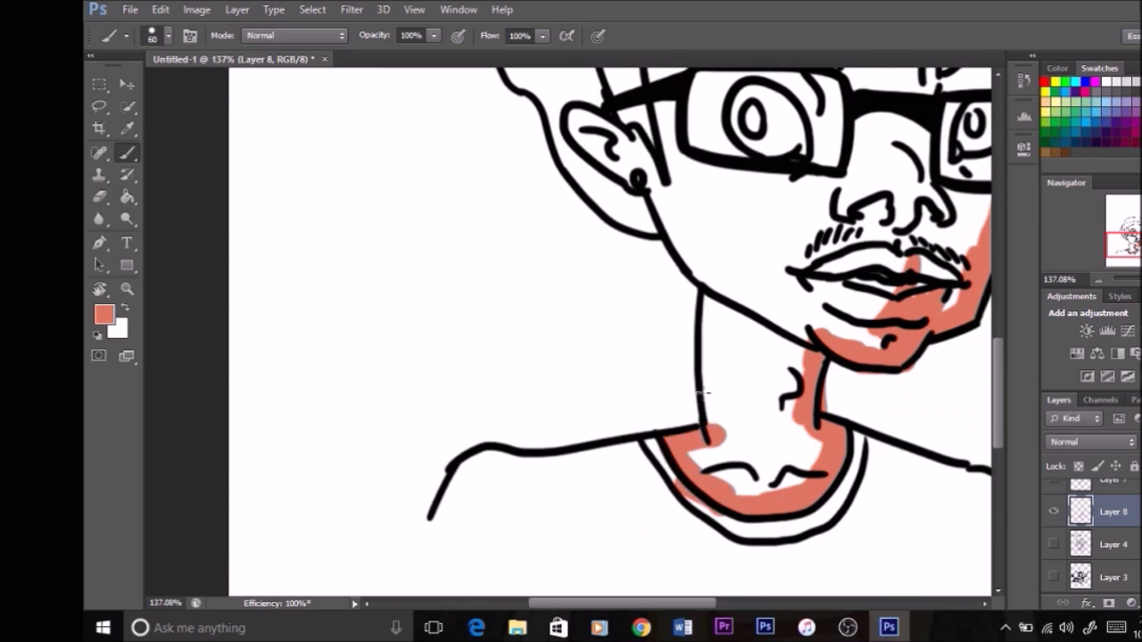
pyautogui.moveTo(704, 432); pyautogui.dragTo(694, 266)
pyautogui.moveTo(694, 265); pyautogui.dragTo(745, 404)
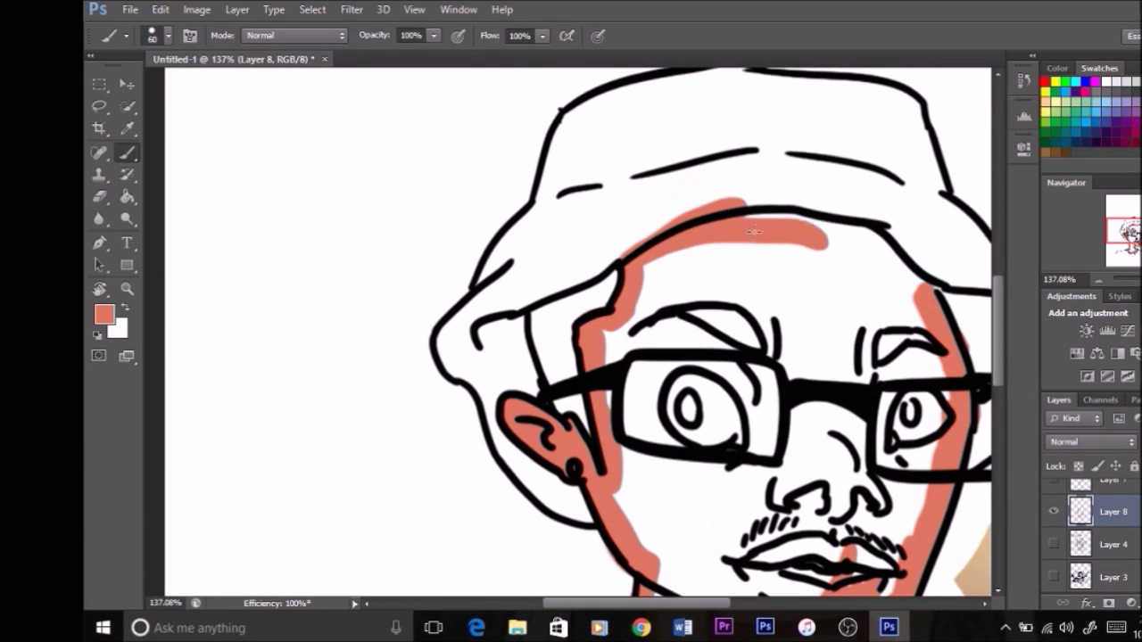
pyautogui.press('g')
pyautogui.click(815, 326)
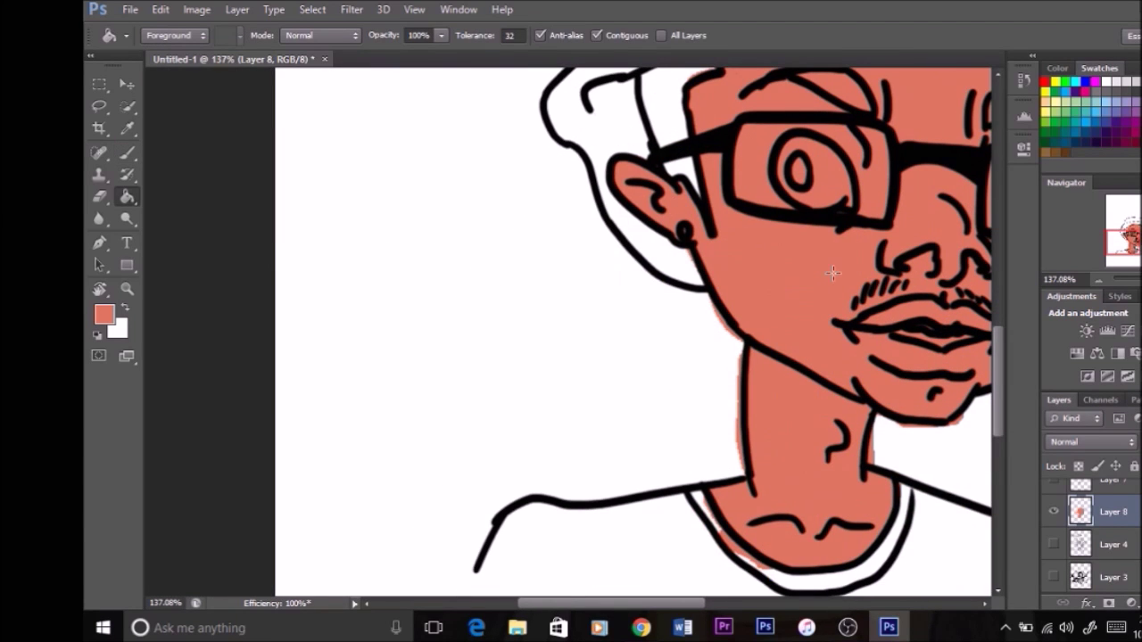
# Erase the skin colour that spills outside the neck, face and hat brim lines
pyautogui.press('e')
pyautogui.moveTo(734, 469)
pyautogui.mouseDown()
pyautogui.moveTo(728, 349)
pyautogui.moveTo(692, 252)
pyautogui.mouseUp()
pyautogui.moveTo(662, 328); pyautogui.dragTo(660, 365)
pyautogui.scroll(3, 626, 230)
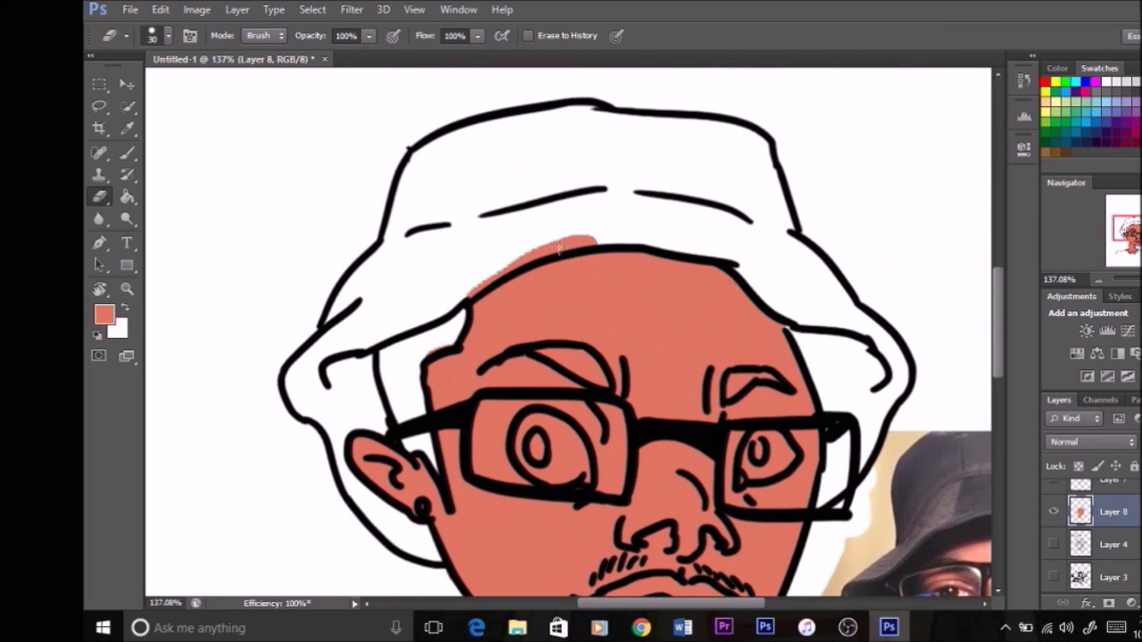
# Colour the upper lip mauve and the lower lip pink using colours sampled from the photo's lips
pyautogui.scroll(-3, 454, 312)
pyautogui.press('i')
pyautogui.click(903, 437)
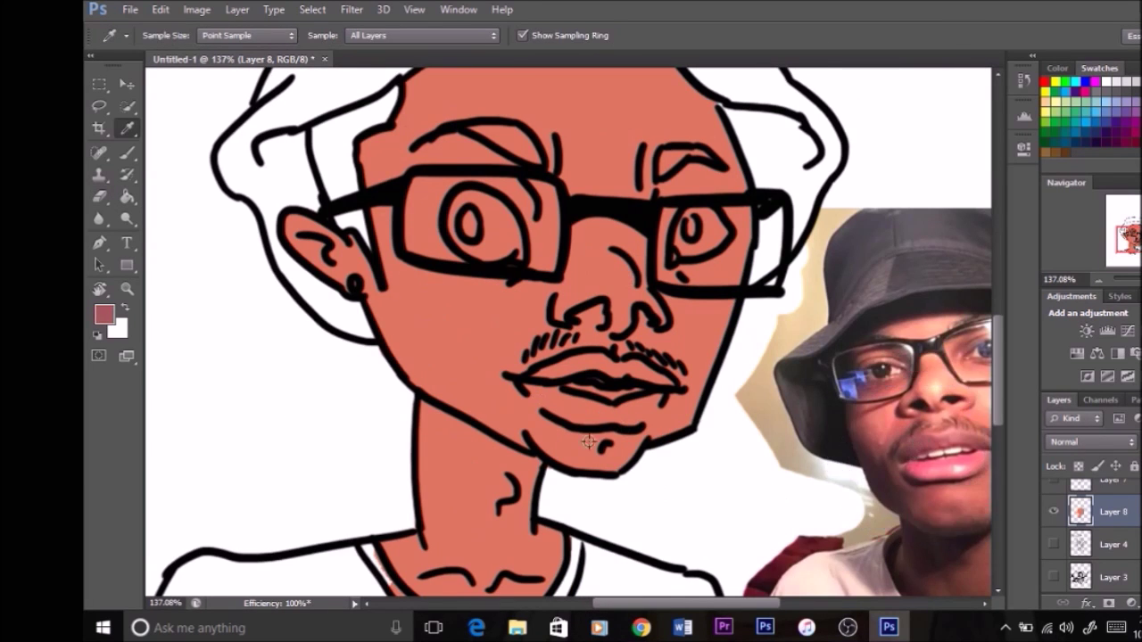
pyautogui.press('b')
pyautogui.moveTo(642, 375); pyautogui.dragTo(565, 369)
pyautogui.keyDown('alt'); pyautogui.click(937, 466); pyautogui.keyUp('alt')
pyautogui.press('[')
pyautogui.press('[')
pyautogui.moveTo(575, 408)
pyautogui.mouseDown()
pyautogui.moveTo(655, 409)
pyautogui.moveTo(607, 410)
pyautogui.moveTo(668, 319)
pyautogui.mouseUp()
# Sample the dark red from the photo's mouth and fill the gap between the lips with it
pyautogui.press('z')
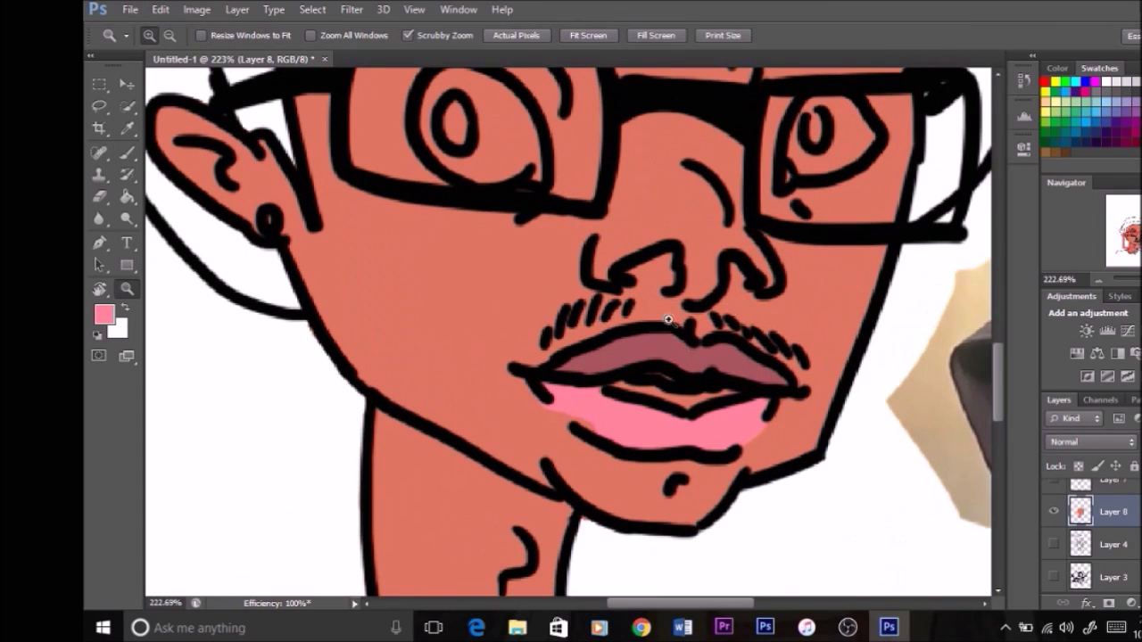
pyautogui.moveTo(883, 491); pyautogui.dragTo(615, 402)
pyautogui.press('i')
pyautogui.click(913, 414)
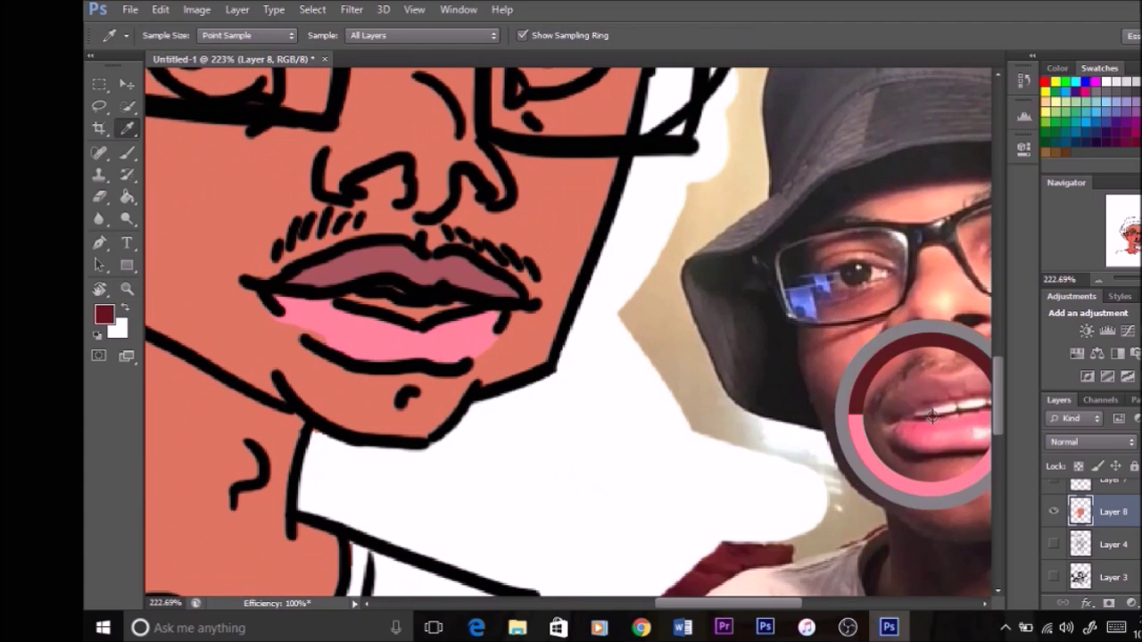
pyautogui.press('b')
pyautogui.moveTo(523, 238); pyautogui.dragTo(734, 445)
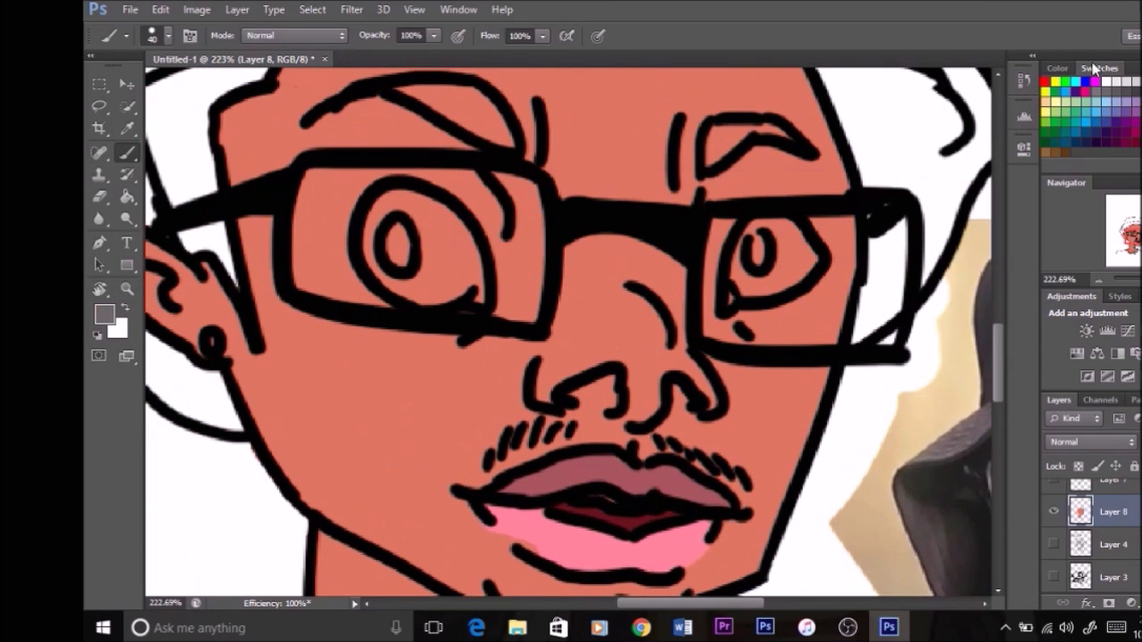
# Paint the whites of both eyes
pyautogui.press(']')
pyautogui.moveTo(434, 278); pyautogui.dragTo(396, 202)
pyautogui.moveTo(413, 279)
pyautogui.mouseDown()
pyautogui.moveTo(571, 304)
pyautogui.moveTo(638, 294)
pyautogui.moveTo(618, 273)
pyautogui.moveTo(625, 226)
pyautogui.moveTo(333, 93)
pyautogui.moveTo(281, 87)
pyautogui.mouseUp()
# Sample dark brown from the reference photo and colour the pupils and eyebrows with it
pyautogui.press('[')
pyautogui.press('[')
pyautogui.keyDown('alt'); pyautogui.click(866, 235); pyautogui.keyUp('alt')
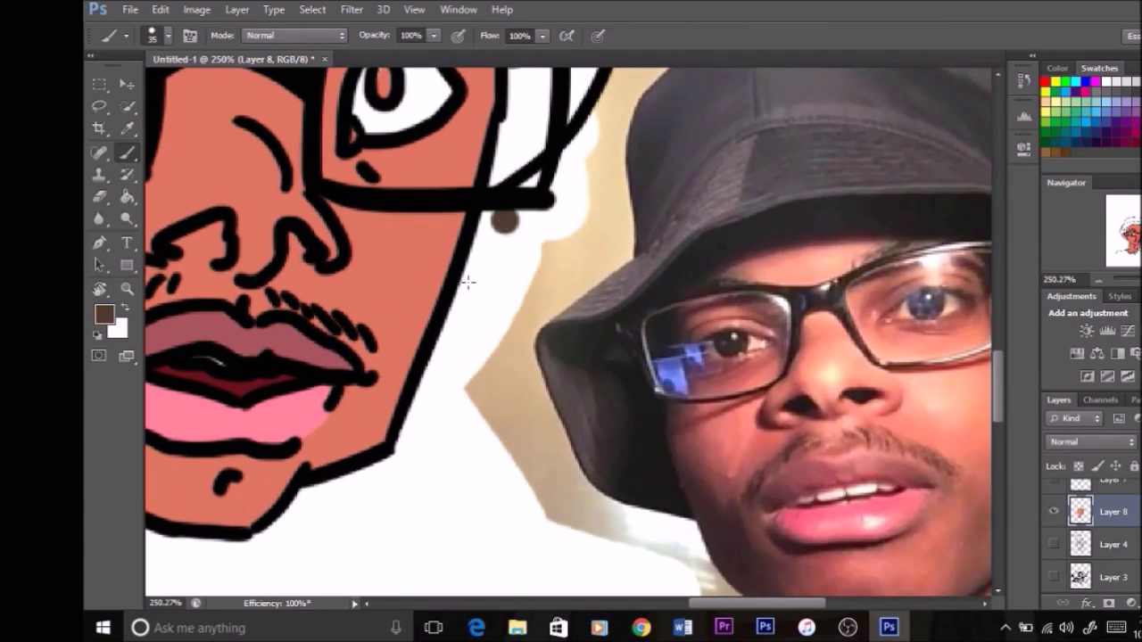
pyautogui.scroll(2, 464, 259)
pyautogui.moveTo(505, 210); pyautogui.dragTo(586, 306)
# Colour the inner eye corners with the sampled lip pink and the hair beside the ear dark brown
pyautogui.keyDown('alt'); pyautogui.click(446, 513); pyautogui.keyUp('alt')
pyautogui.moveTo(414, 314); pyautogui.dragTo(393, 299)
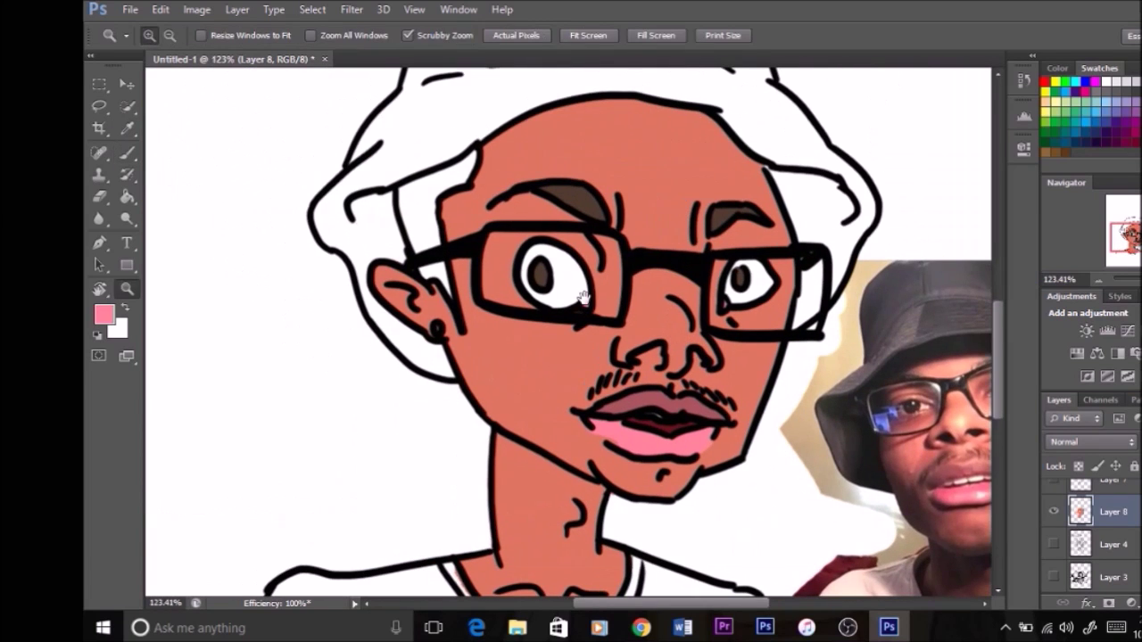
pyautogui.keyDown('alt'); pyautogui.click(437, 271); pyautogui.keyUp('alt')
pyautogui.moveTo(439, 270)
pyautogui.mouseDown()
pyautogui.moveTo(424, 245)
pyautogui.moveTo(465, 174)
pyautogui.mouseUp()
pyautogui.moveTo(410, 211)
pyautogui.mouseDown()
pyautogui.moveTo(500, 85)
pyautogui.moveTo(297, 170)
pyautogui.mouseUp()
# Sample the dark grey of the photo's hat and colour the bucket hat's brim, sides and crown with it
pyautogui.keyDown('alt'); pyautogui.click(803, 267); pyautogui.keyUp('alt')
pyautogui.moveTo(687, 169)
pyautogui.mouseDown()
pyautogui.moveTo(687, 285)
pyautogui.moveTo(737, 200)
pyautogui.moveTo(714, 170)
pyautogui.mouseUp()
pyautogui.moveTo(714, 169)
pyautogui.mouseDown()
pyautogui.moveTo(732, 221)
pyautogui.moveTo(704, 254)
pyautogui.moveTo(696, 111)
pyautogui.mouseUp()
pyautogui.moveTo(696, 112); pyautogui.dragTo(754, 205)
pyautogui.moveTo(732, 268)
pyautogui.mouseDown()
pyautogui.moveTo(705, 155)
pyautogui.moveTo(613, 90)
pyautogui.mouseUp()
pyautogui.moveTo(536, 78)
pyautogui.mouseDown()
pyautogui.moveTo(384, 116)
pyautogui.moveTo(303, 299)
pyautogui.mouseUp()
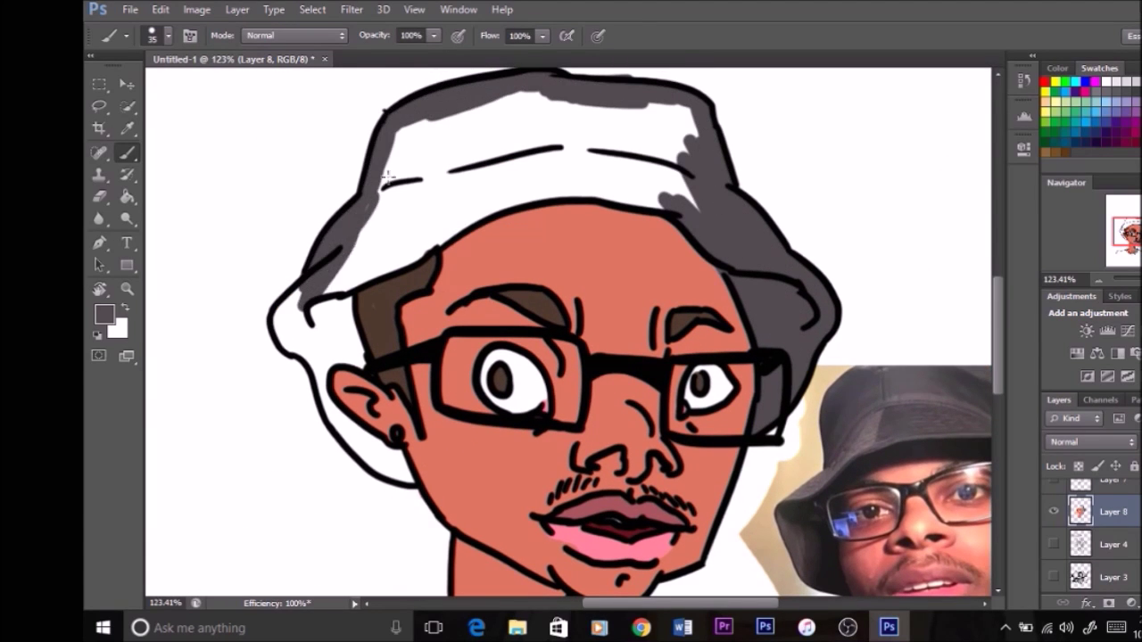
pyautogui.moveTo(335, 355)
pyautogui.mouseDown()
pyautogui.moveTo(344, 317)
pyautogui.moveTo(317, 352)
pyautogui.mouseUp()
pyautogui.moveTo(514, 196); pyautogui.dragTo(537, 253)
pyautogui.moveTo(384, 348)
pyautogui.mouseDown()
pyautogui.moveTo(455, 294)
pyautogui.moveTo(604, 253)
pyautogui.mouseUp()
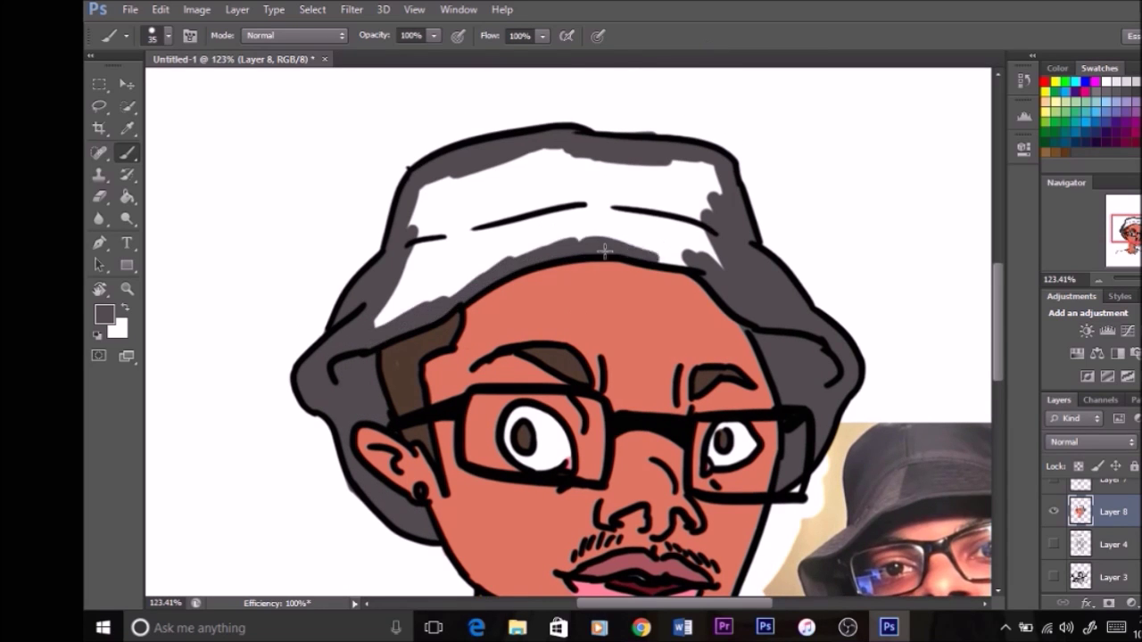
pyautogui.press('e')
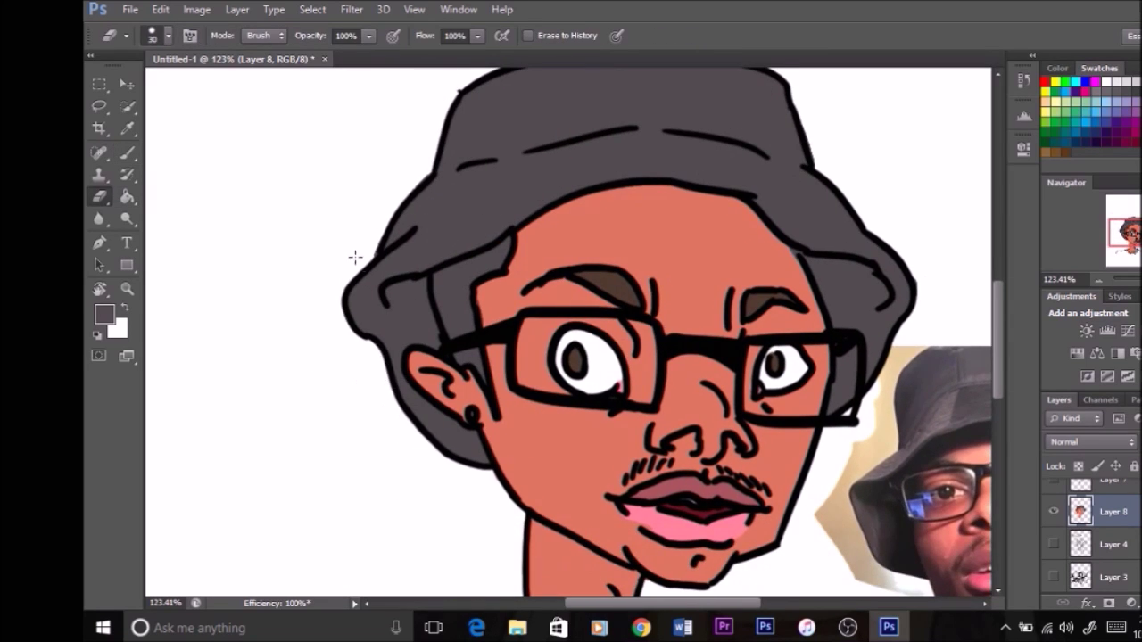
# Show the Layer 7 shading again, add Layer 9 above Layer 8 and set its blend mode to Luminosity
pyautogui.hscroll(4, 637, 319)
pyautogui.scroll(2, 492, 237)
pyautogui.scroll(-2, 642, 243)
pyautogui.scroll(-5, 642, 243)
pyautogui.scroll(3, 374, 348)
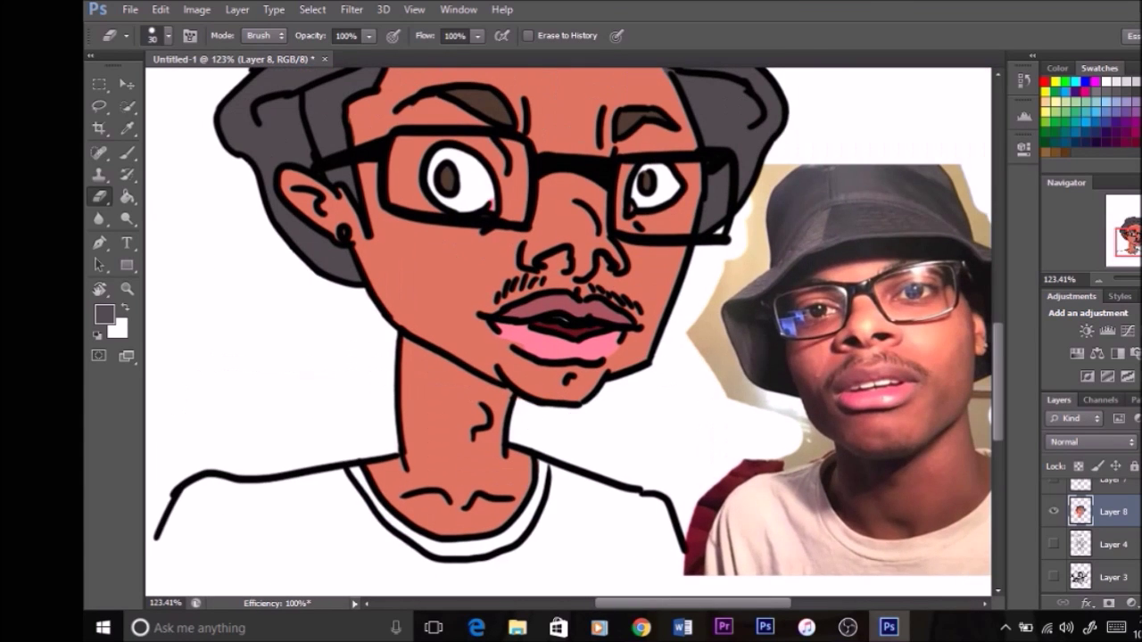
pyautogui.scroll(2, 571, 331)
pyautogui.press('z')
pyautogui.moveTo(607, 403); pyautogui.dragTo(553, 403)
pyautogui.click(1092, 442)
pyautogui.click(1071, 437)
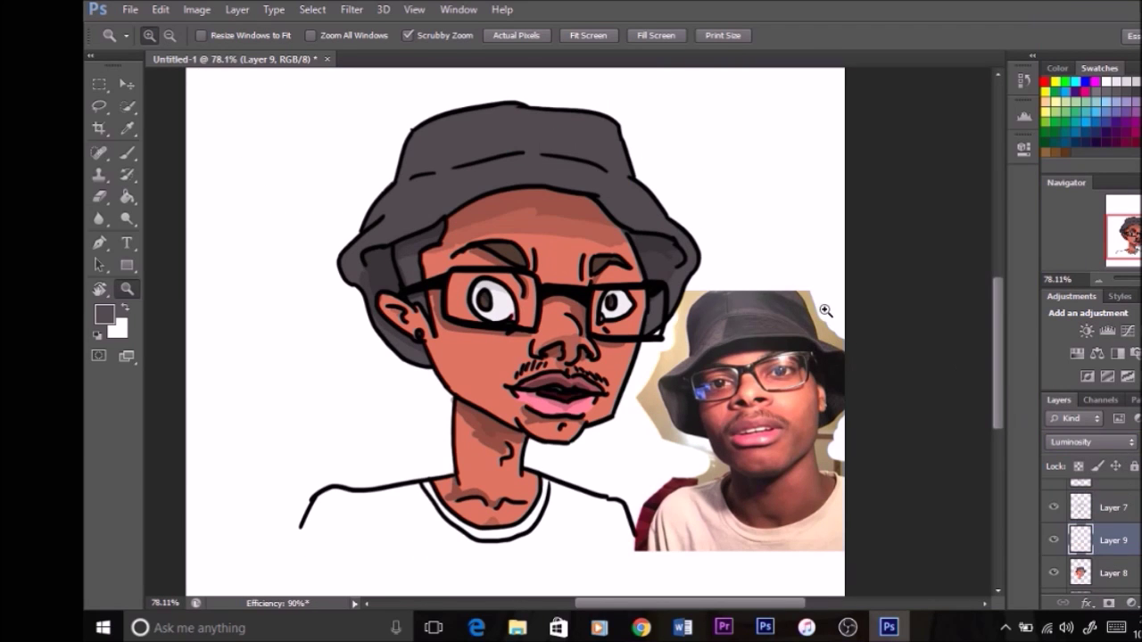
# Paint white highlights on Layer 9 with a 10 px brush along the jaw, the hat brim's outer edge and the lower lip
pyautogui.press('b')
pyautogui.scroll(3, 585, 386)
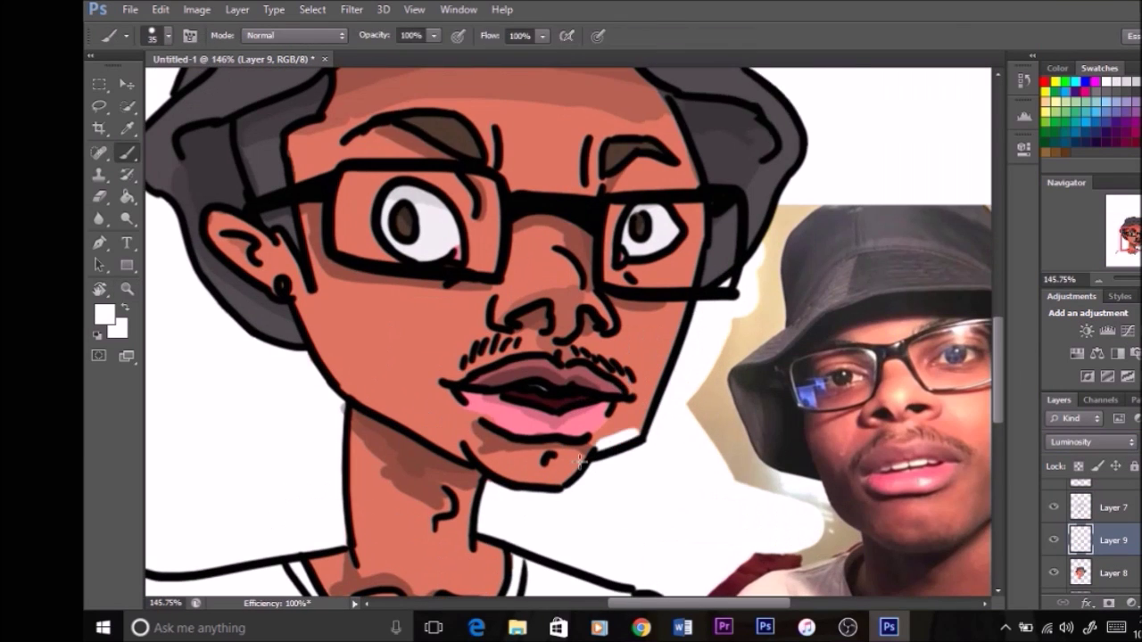
pyautogui.hotkey('ctrl', 'z')
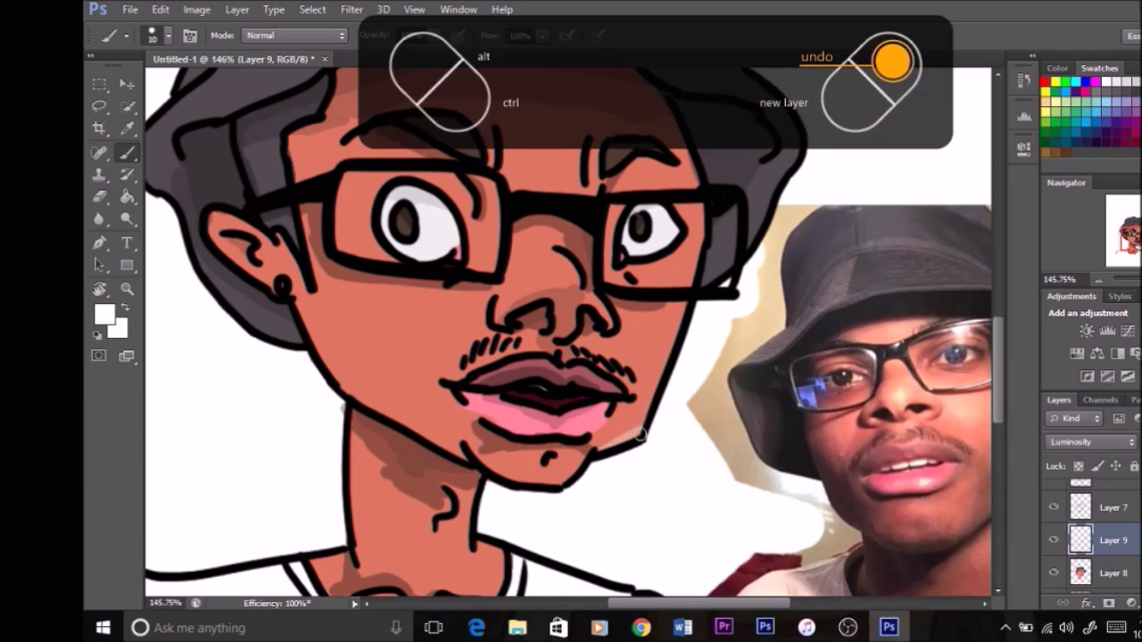
pyautogui.hscroll(-2, 658, 295)
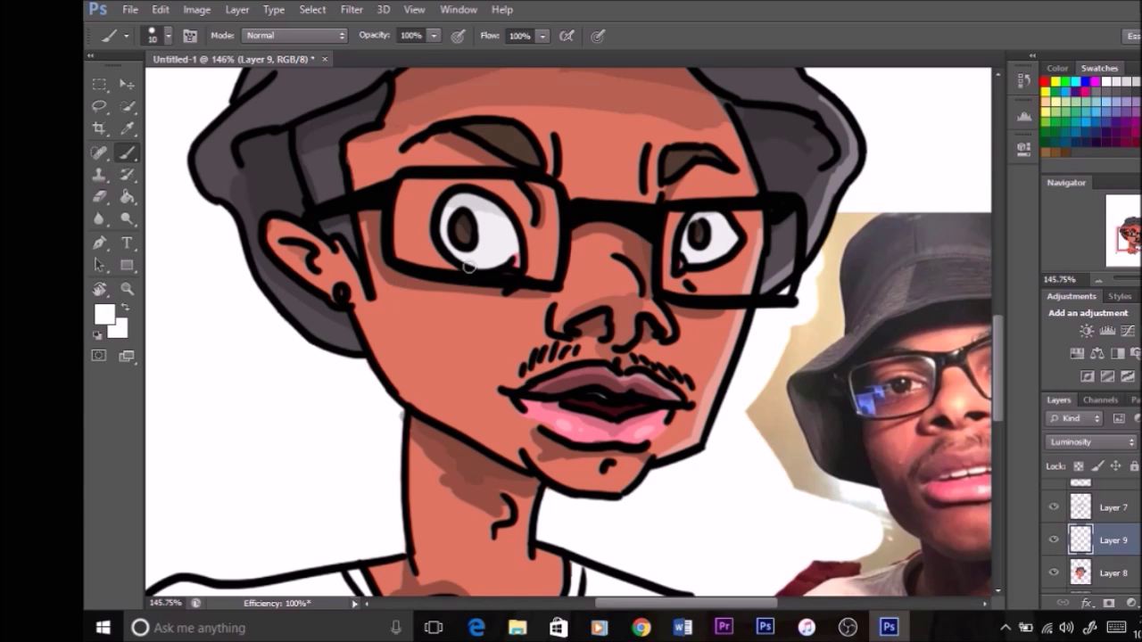
# Add small white highlights to the nose tip, between the nostrils and along the upper lip
pyautogui.scroll(5, 427, 319)
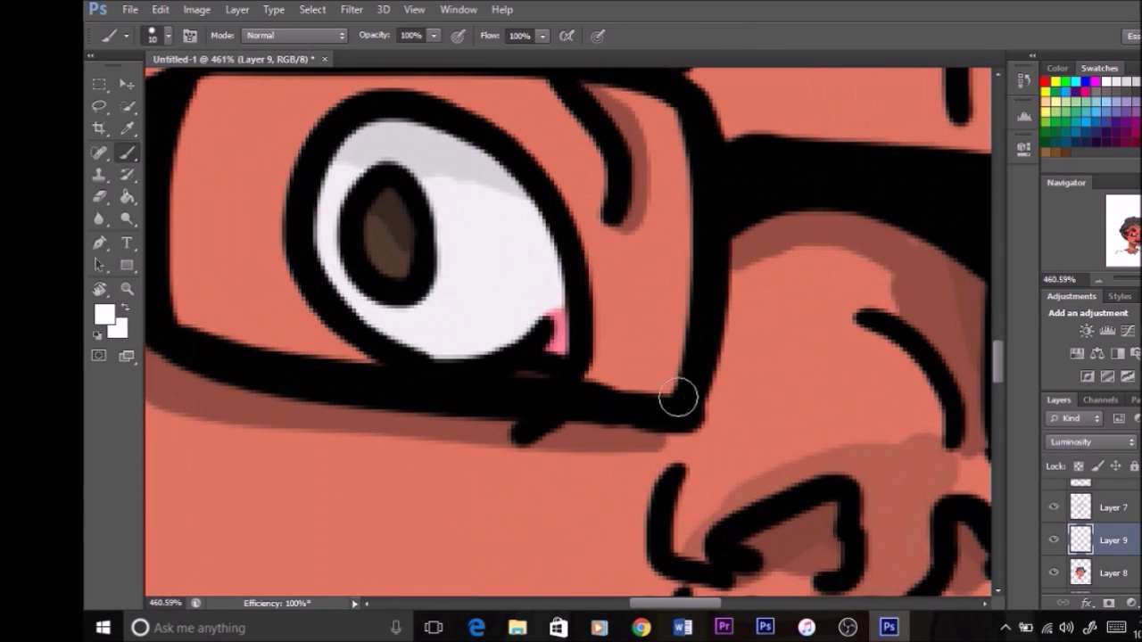
pyautogui.moveTo(708, 342); pyautogui.dragTo(422, 203)
pyautogui.click(571, 251)
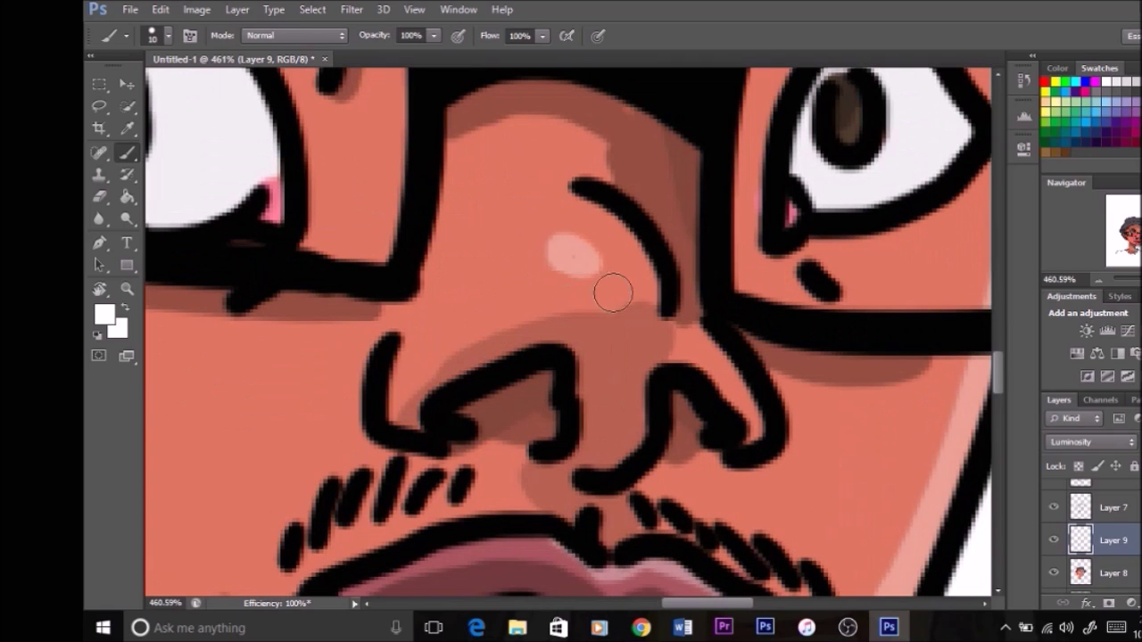
pyautogui.press('z')
pyautogui.moveTo(721, 267); pyautogui.dragTo(543, 321)
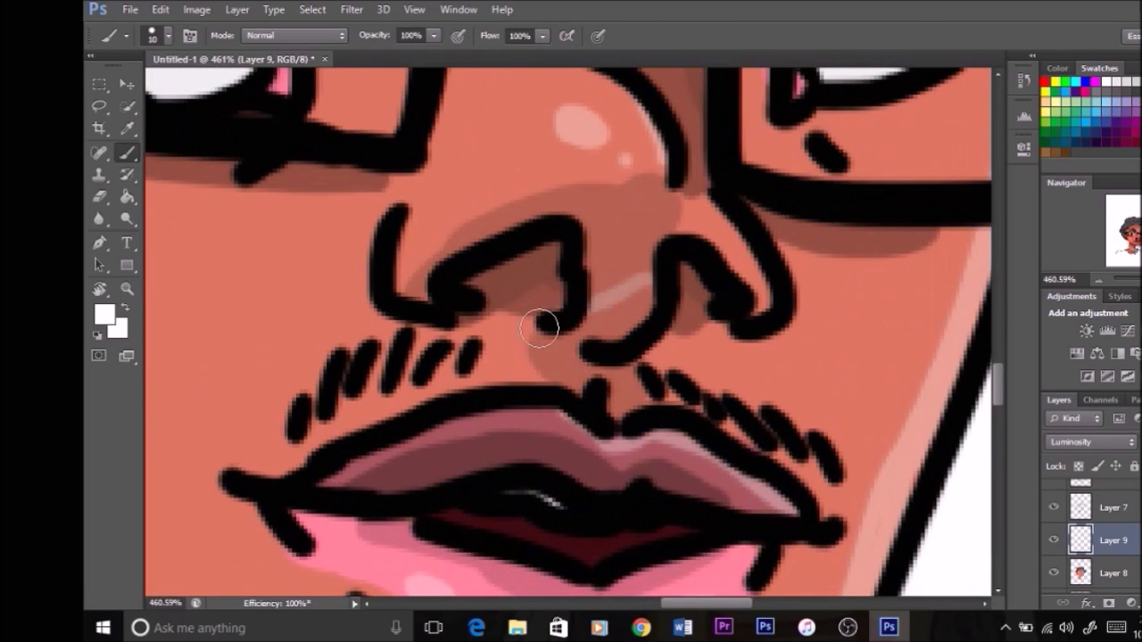
# Paint white highlight spots on the cheek, around the glasses-framed eyes and on the eyebrows
pyautogui.scroll(-5, 542, 321)
pyautogui.press('b')
pyautogui.moveTo(607, 152)
pyautogui.mouseDown()
pyautogui.moveTo(606, 76)
pyautogui.moveTo(571, 360)
pyautogui.mouseUp()
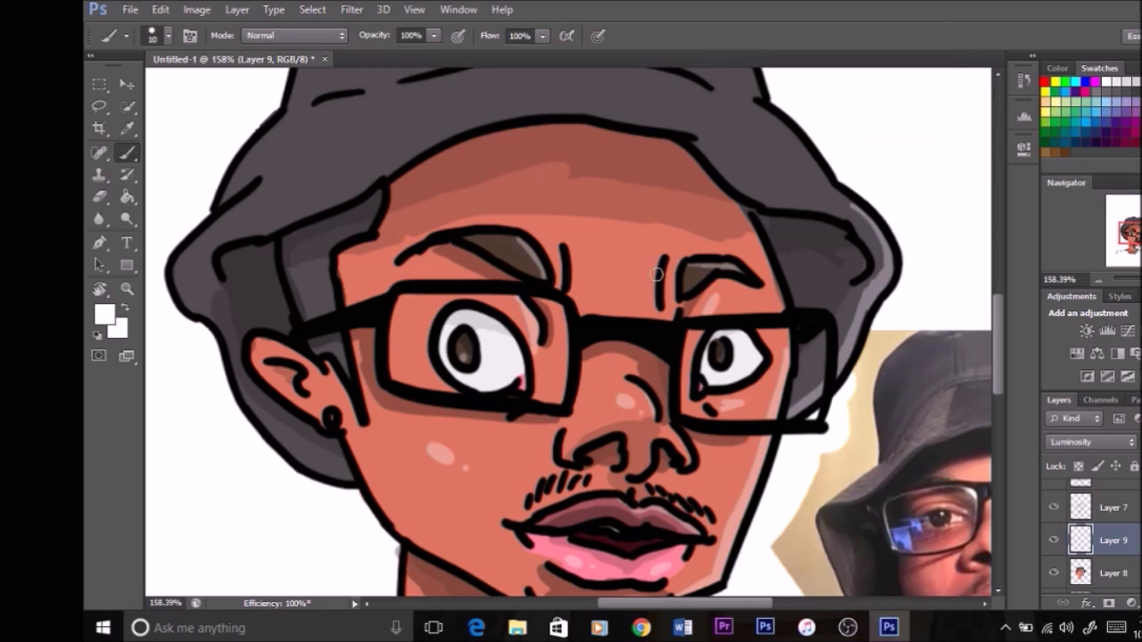
# Highlight the bucket hat's crown edge, seam and brim in white, enlarging the brush to 25 px
pyautogui.moveTo(712, 75); pyautogui.dragTo(784, 294)
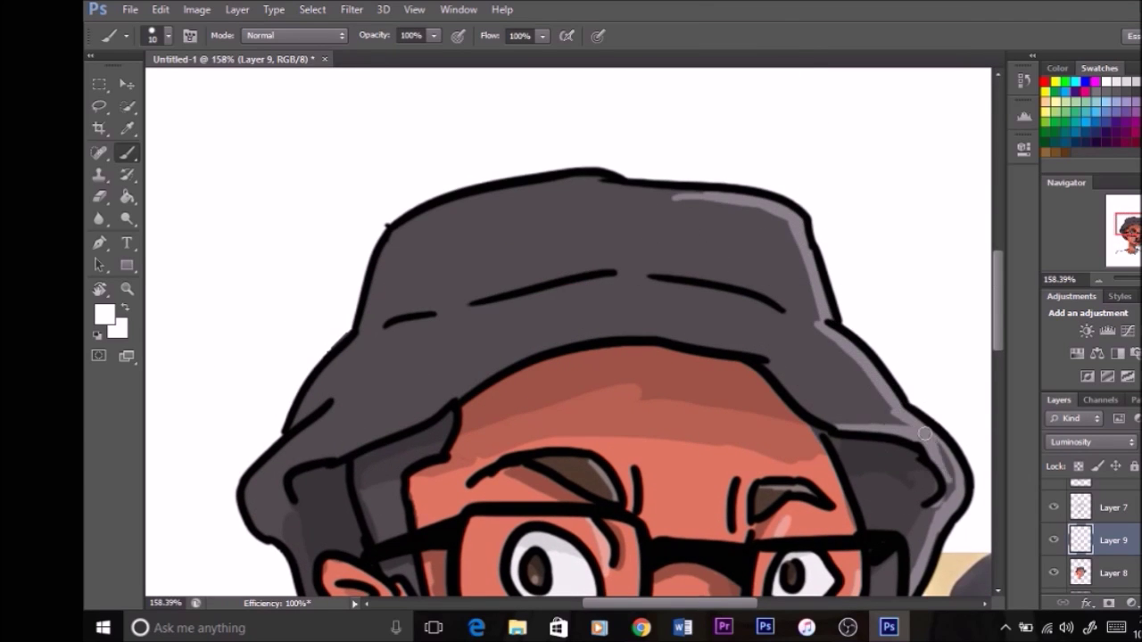
pyautogui.press(']')
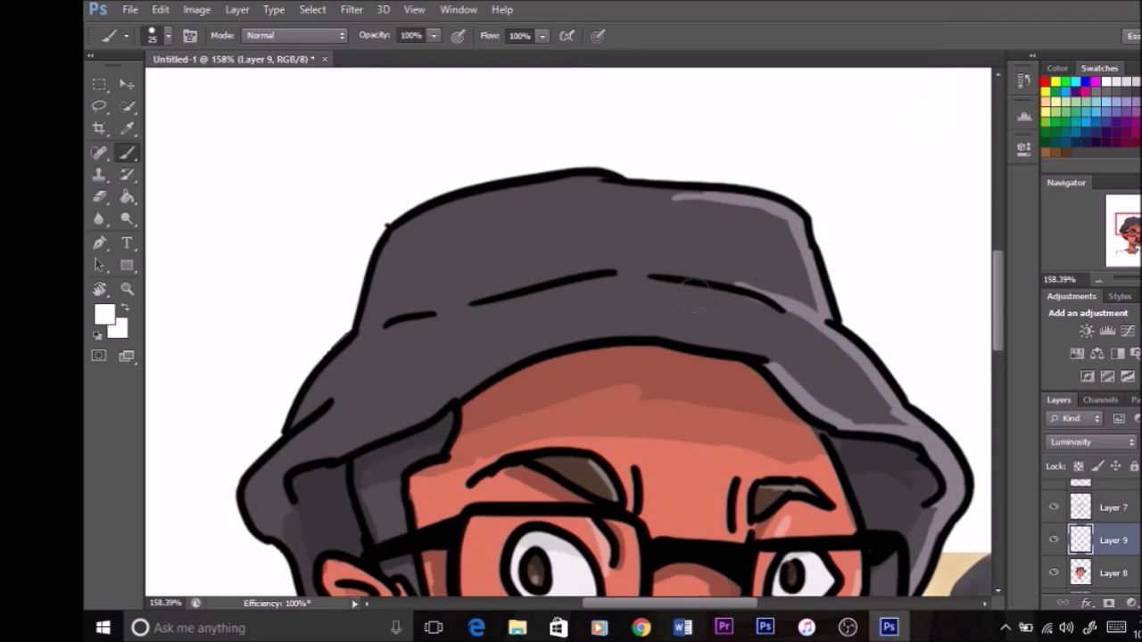
pyautogui.moveTo(660, 554); pyautogui.dragTo(643, 80)
pyautogui.moveTo(661, 188); pyautogui.dragTo(662, 444)
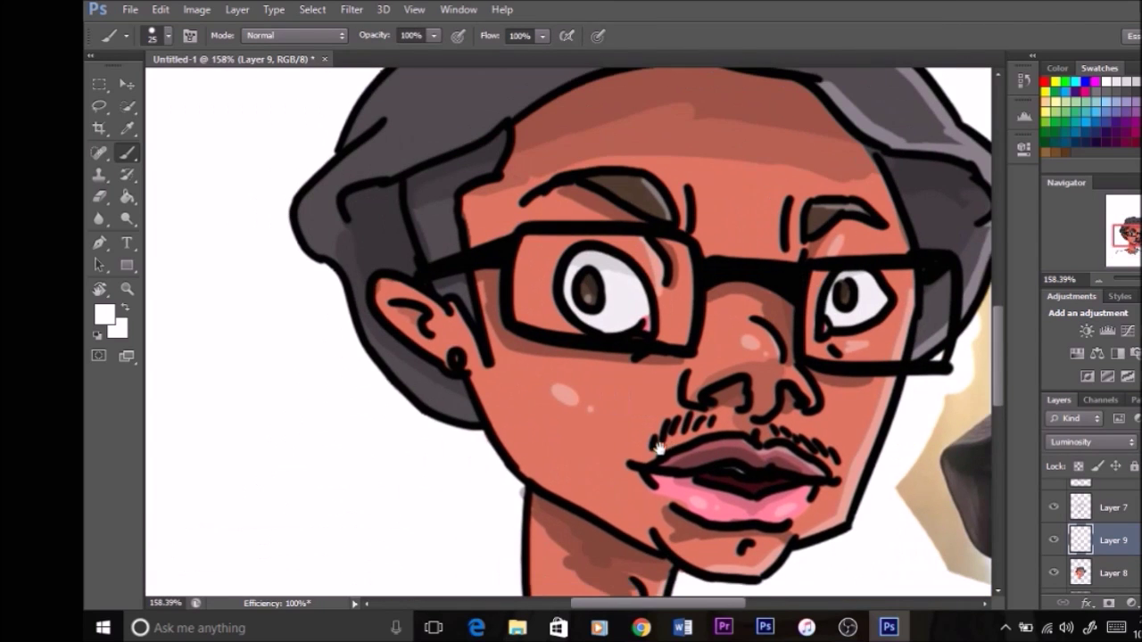
# Hide Layers 7 and 9 and recolour the hair beside the ear dark brown on Layer 8
pyautogui.press('z')
pyautogui.moveTo(654, 378); pyautogui.dragTo(486, 474)
pyautogui.moveTo(489, 326)
pyautogui.mouseDown()
pyautogui.moveTo(571, 326)
pyautogui.moveTo(557, 396)
pyautogui.mouseUp()
pyautogui.hotkey('alt', '[')
pyautogui.press('b')
pyautogui.keyDown('alt'); pyautogui.click(531, 438); pyautogui.keyUp('alt')
pyautogui.keyDown('alt'); pyautogui.click(660, 290); pyautogui.keyUp('alt')
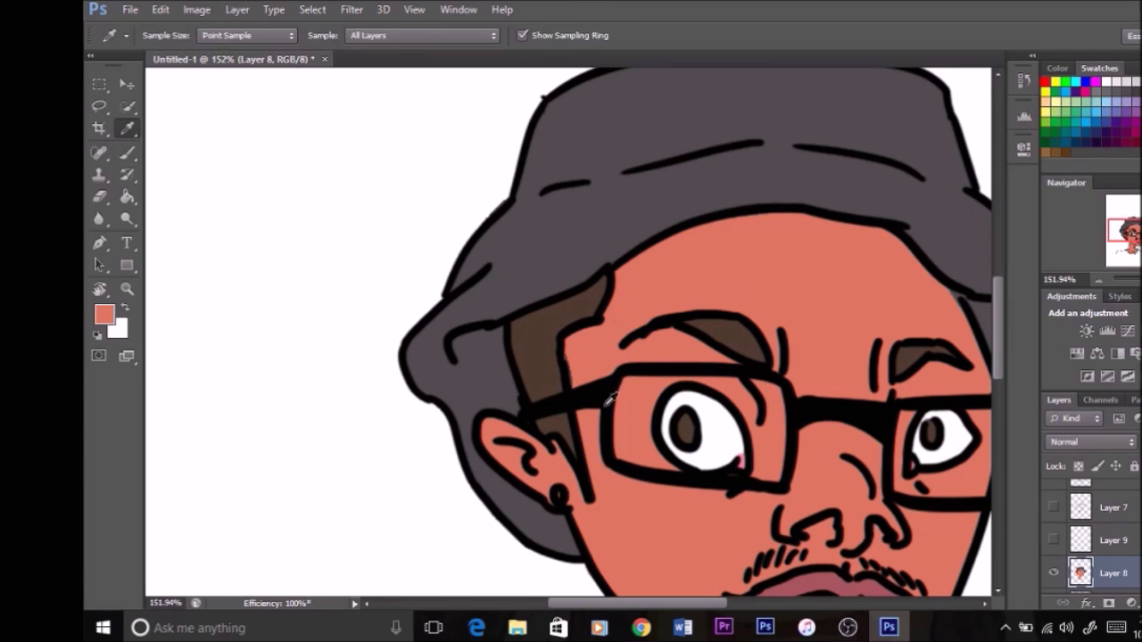
# Hide the Layer 8 colours to leave only the line art and select Layer 6
pyautogui.press('z')
pyautogui.hotkey('ctrl', '0')
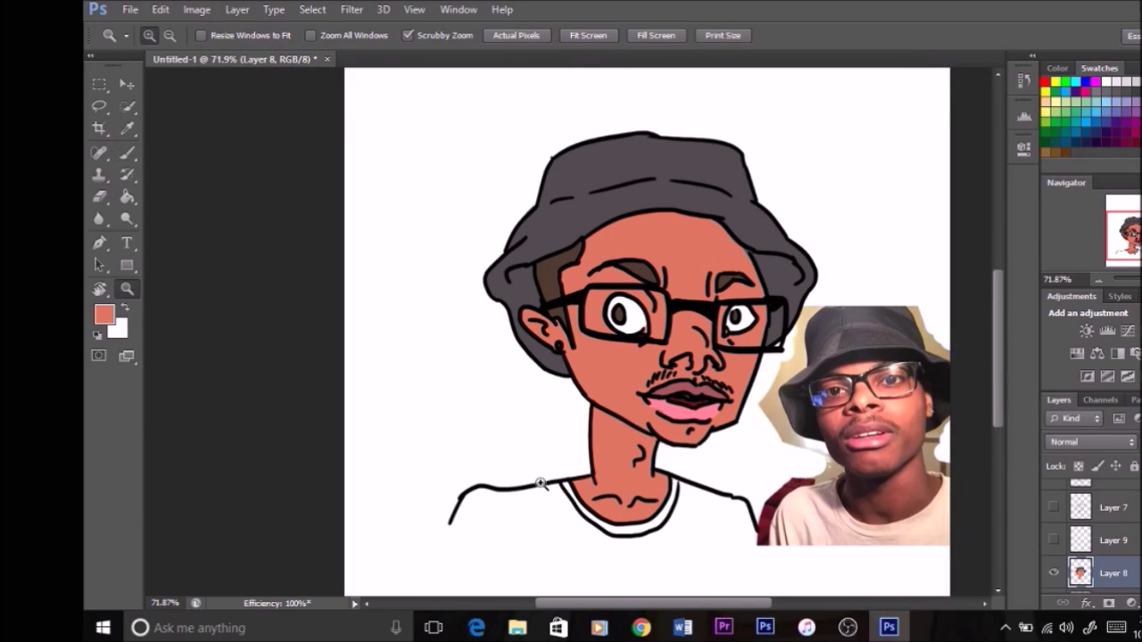
pyautogui.scroll(2, 1089, 536)
pyautogui.click(1053, 573)
pyautogui.scroll(2, 1088, 535)
pyautogui.click(1110, 497)
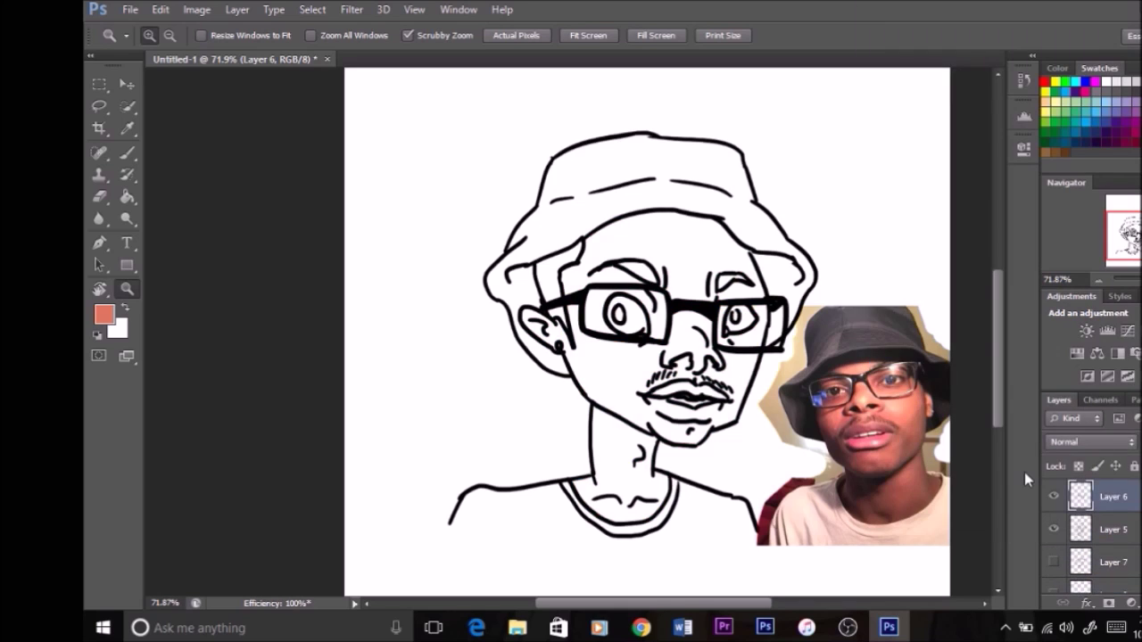
# Switch to Layer 5 and erase the bucket hat's old crown and outer brim lines
pyautogui.press('b')
pyautogui.press('z')
pyautogui.moveTo(552, 130); pyautogui.dragTo(655, 232)
pyautogui.press('e')
pyautogui.hotkey('alt', '[')
pyautogui.moveTo(496, 321)
pyautogui.mouseDown()
pyautogui.moveTo(434, 383)
pyautogui.moveTo(601, 157)
pyautogui.moveTo(637, 168)
pyautogui.mouseUp()
# Redraw the bucket hat in black with a 15 px brush, giving it a taller crown and a reshaped, folded brim
pyautogui.press('b')
pyautogui.moveTo(537, 203)
pyautogui.mouseDown()
pyautogui.moveTo(530, 268)
pyautogui.moveTo(395, 338)
pyautogui.mouseUp()
pyautogui.moveTo(854, 256); pyautogui.dragTo(854, 306)
pyautogui.moveTo(848, 234)
pyautogui.mouseDown()
pyautogui.moveTo(606, 207)
pyautogui.moveTo(428, 299)
pyautogui.mouseUp()
pyautogui.moveTo(510, 311); pyautogui.dragTo(844, 191)
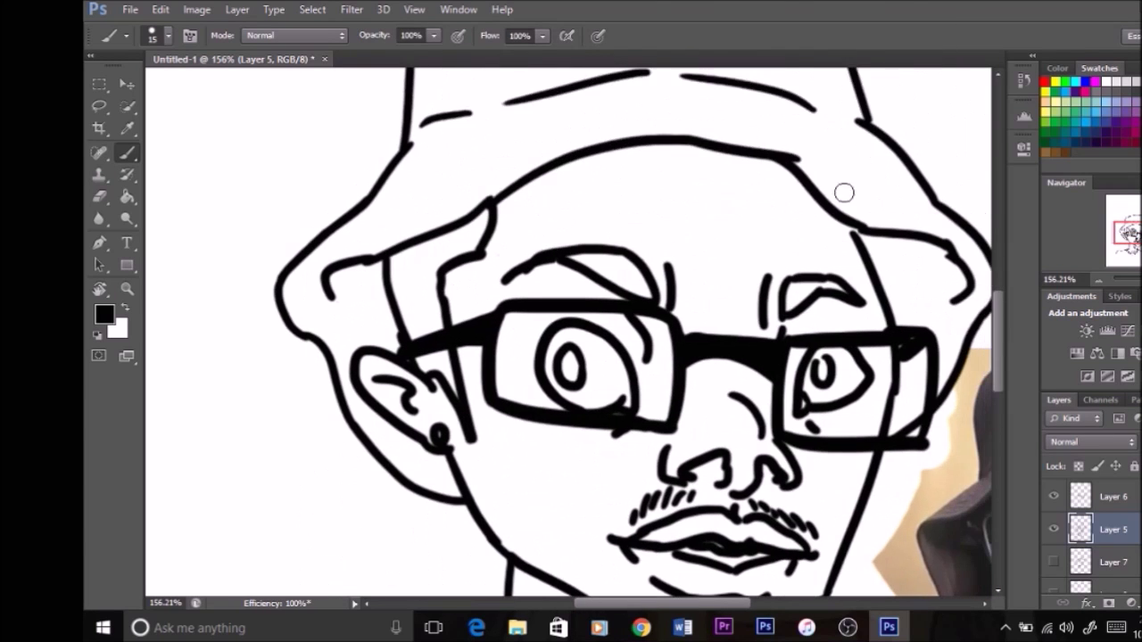
pyautogui.moveTo(709, 122)
pyautogui.mouseDown()
pyautogui.moveTo(542, 270)
pyautogui.moveTo(638, 176)
pyautogui.mouseUp()
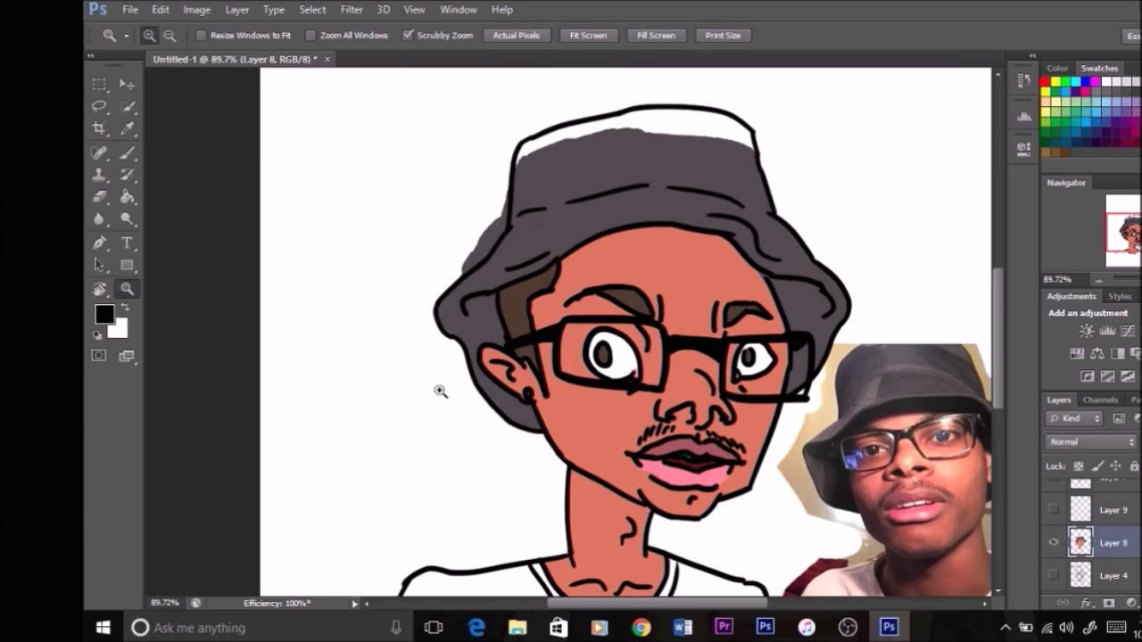
# Sample the hat's dark grey and fill the redrawn crown on Layer 8, clearing the grey outside the outline
pyautogui.press('i')
pyautogui.click(499, 224)
pyautogui.press('b')
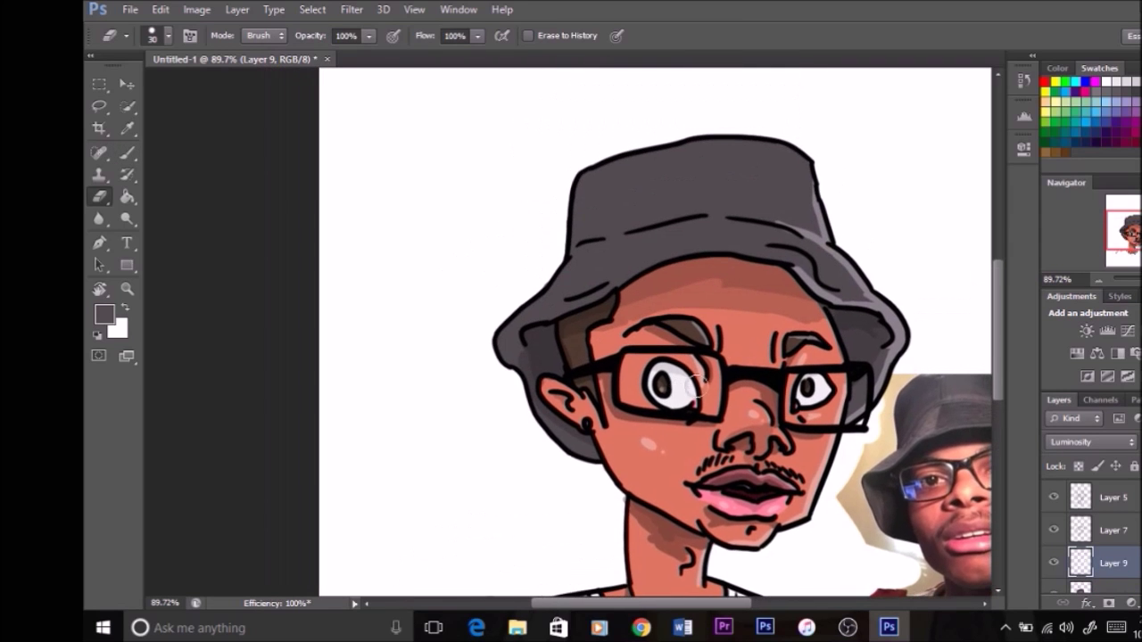
# Paint white highlights on Layer 9 with a 35 px brush along the neck and the redrawn hat's crown and brim
pyautogui.press('b')
pyautogui.moveTo(723, 201); pyautogui.dragTo(831, 59)
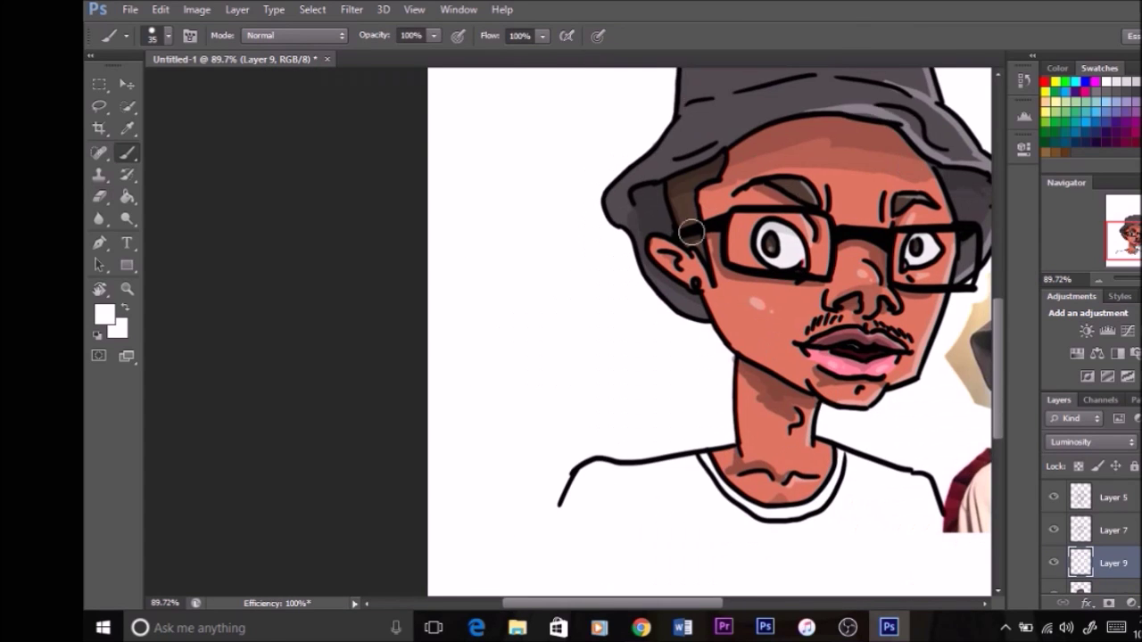
pyautogui.moveTo(629, 404); pyautogui.dragTo(571, 341)
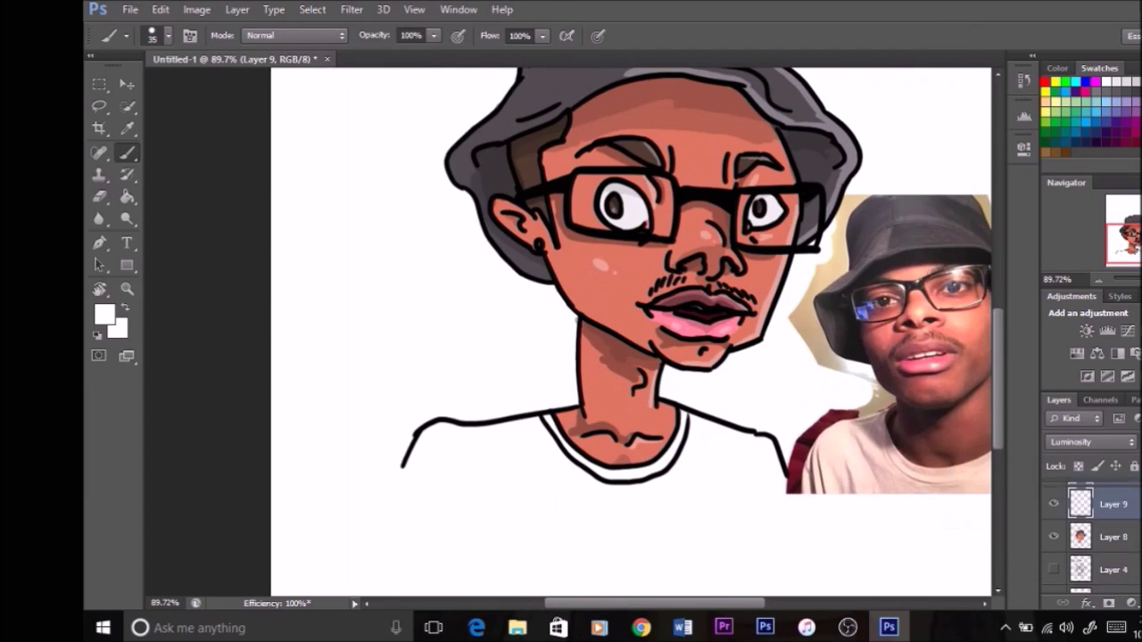
pyautogui.scroll(3, 1097, 535)
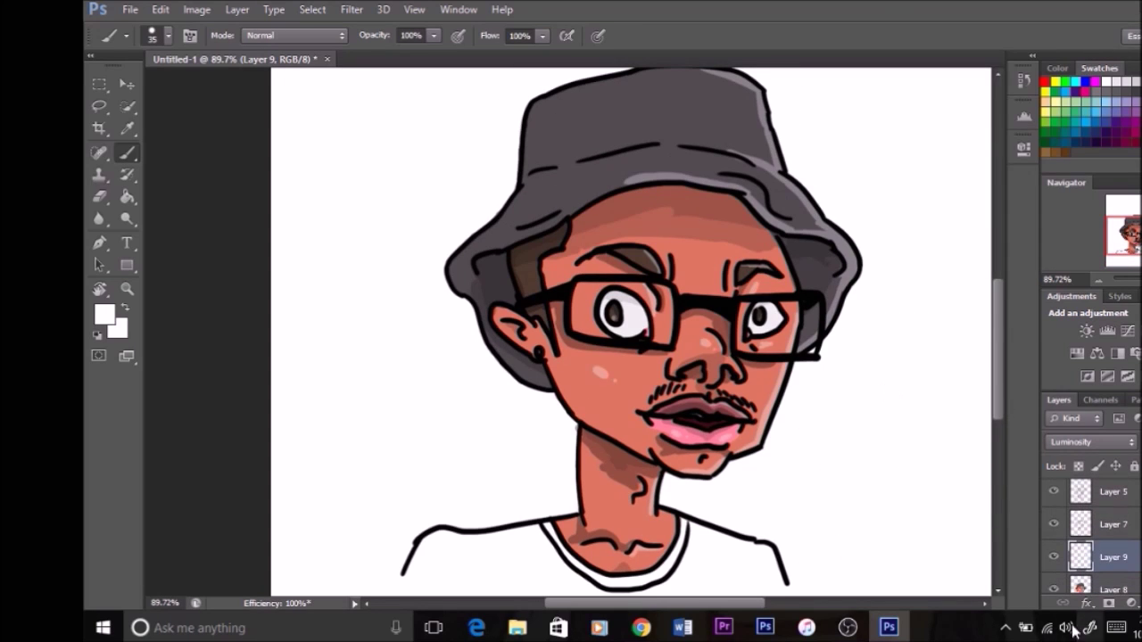